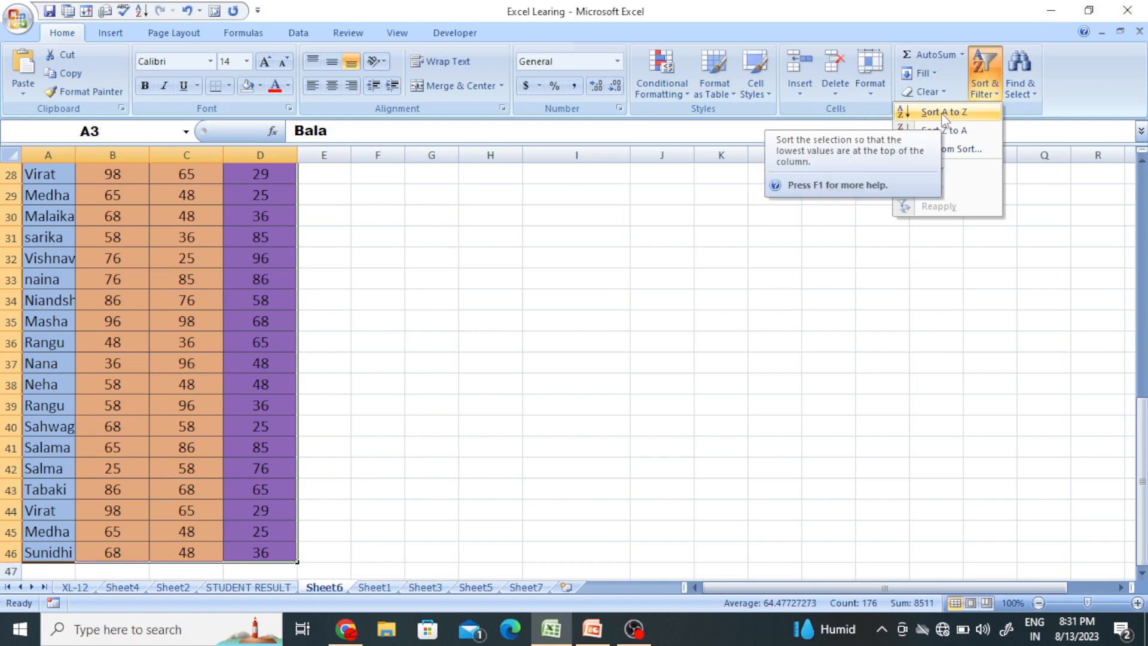
Sort the student records in A3:D46 by name from A to Z.
click(945, 113)
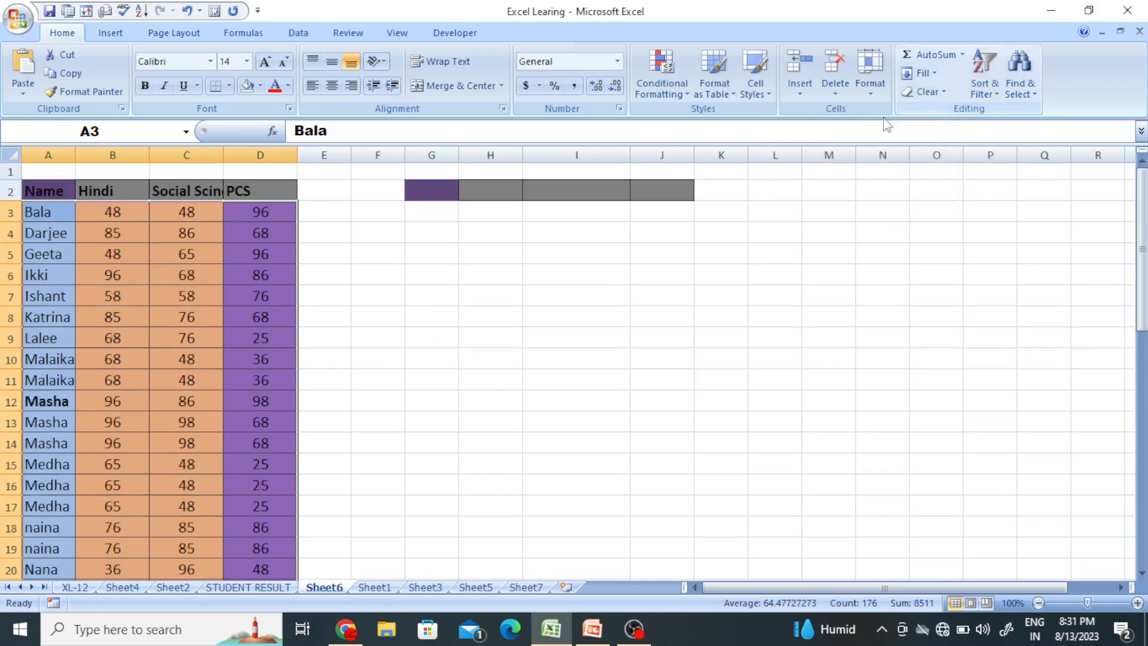
click(646, 342)
click(230, 254)
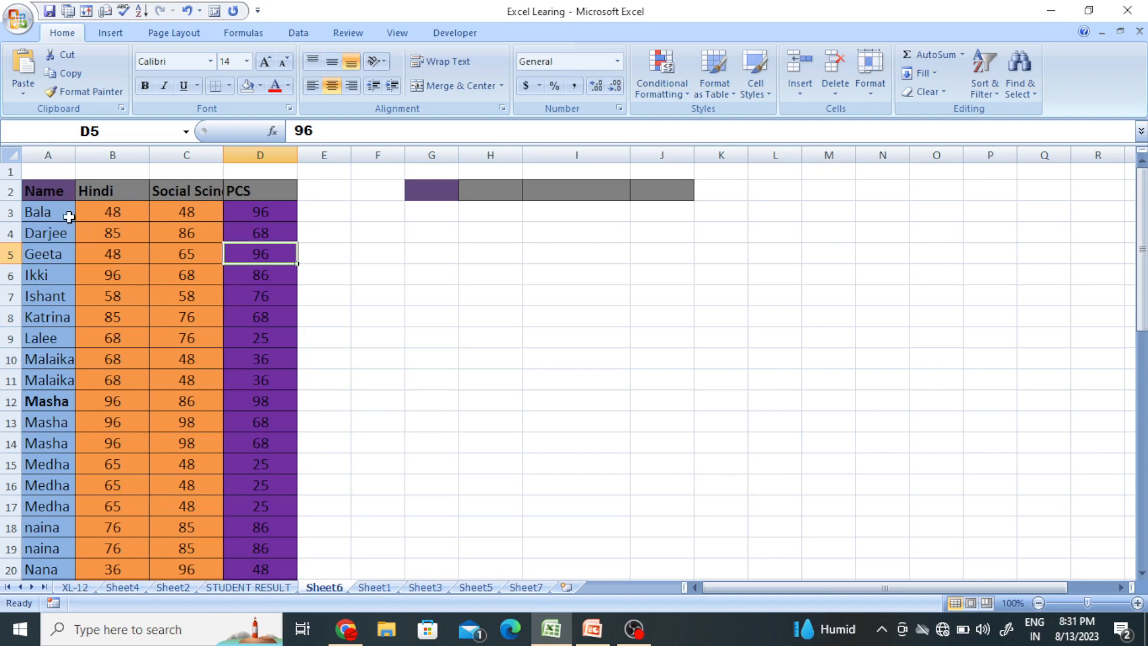
Look through the sorted student records, checking the names and the marks across row 20.
click(482, 356)
click(556, 247)
click(418, 271)
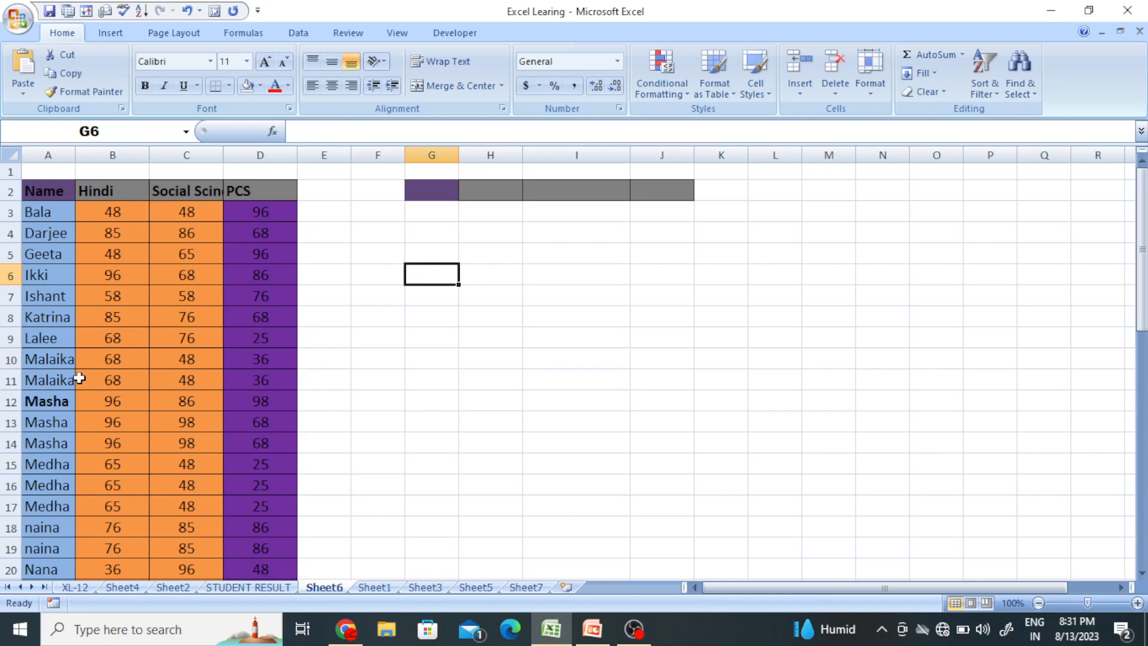
scroll(58, 230, down, 5)
scroll(92, 282, down, 8)
scroll(110, 318, up, 10)
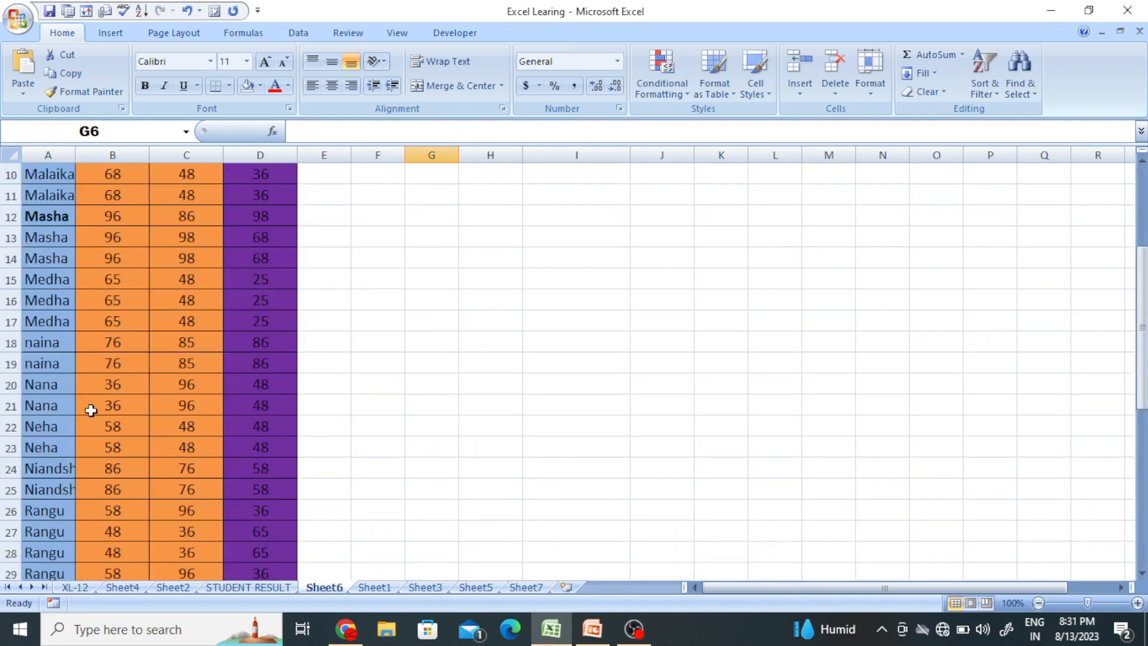
click(42, 386)
click(159, 384)
click(267, 381)
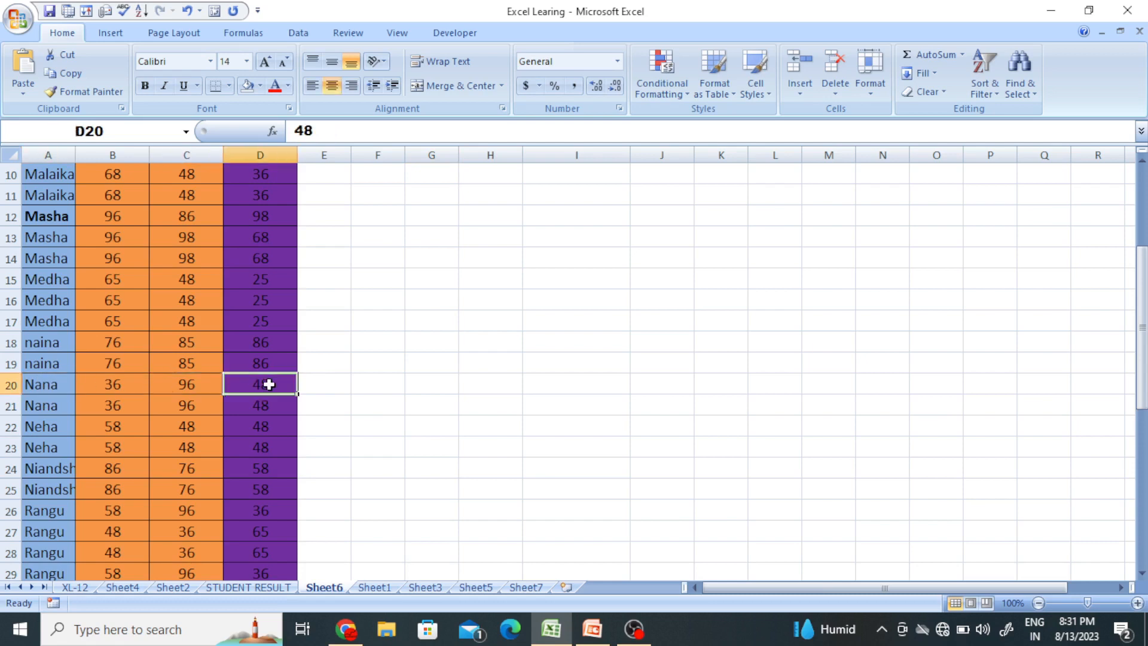
click(425, 380)
click(406, 237)
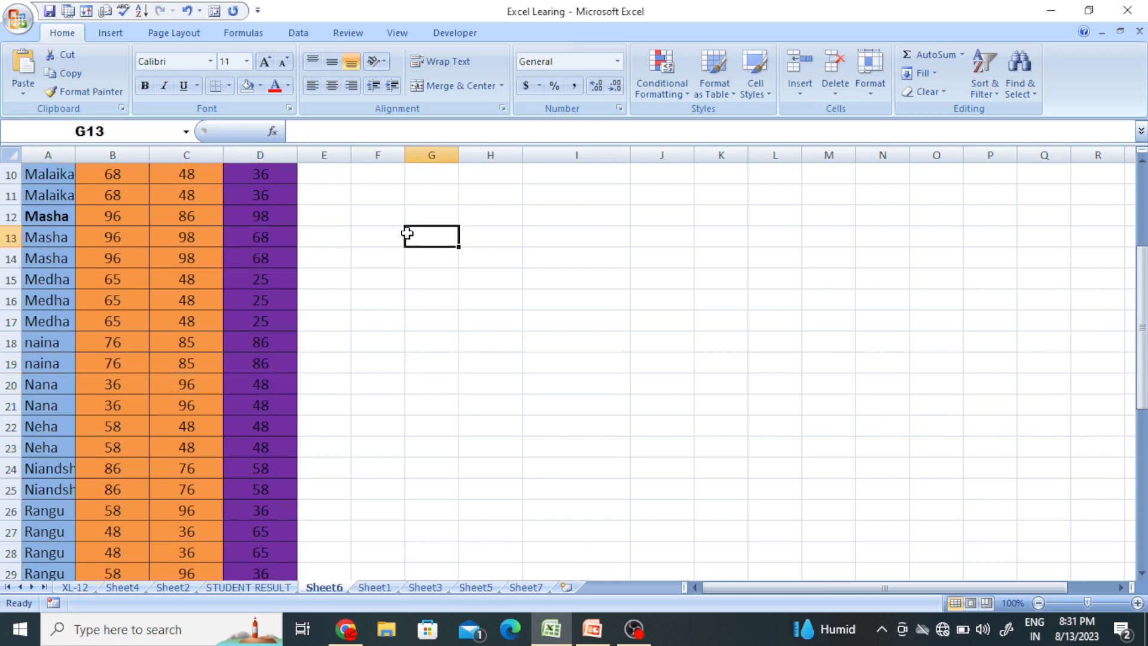
click(514, 216)
click(435, 178)
click(568, 177)
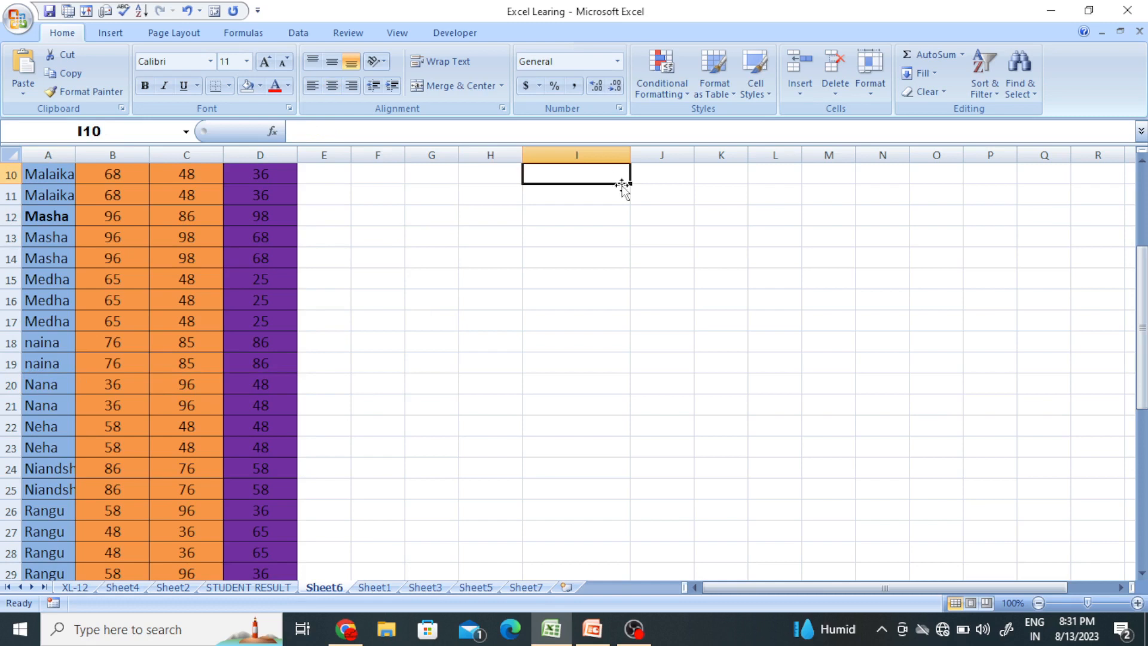
Remove the fill colour from cells G2:J2.
scroll(528, 286, up, 3)
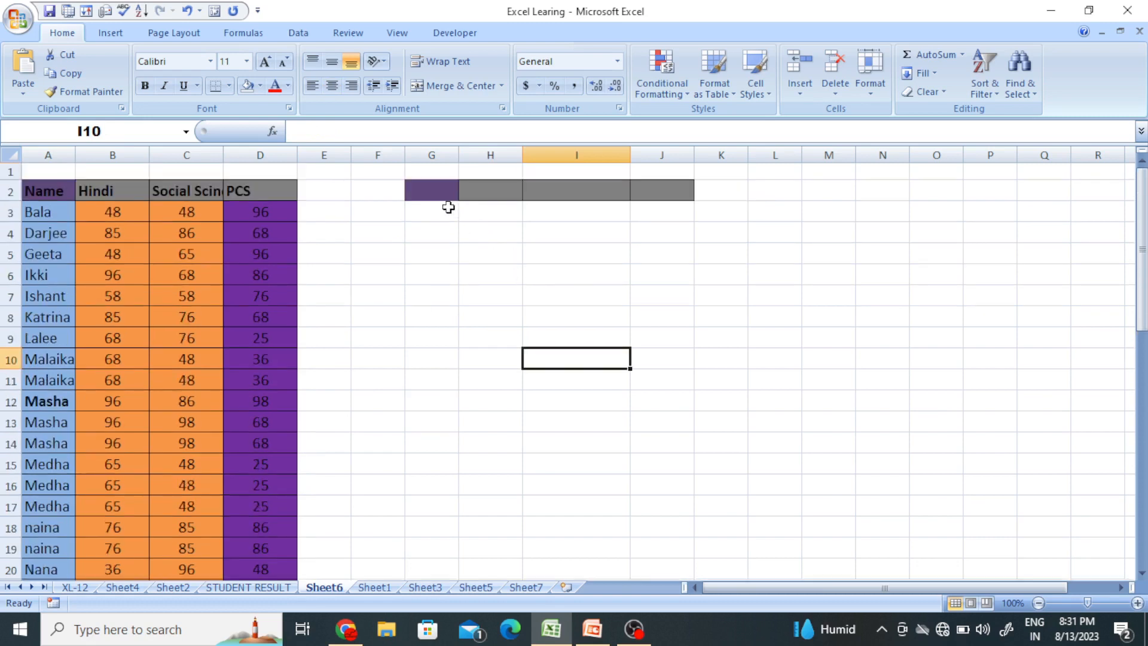
drag(428, 190, 652, 193)
click(243, 90)
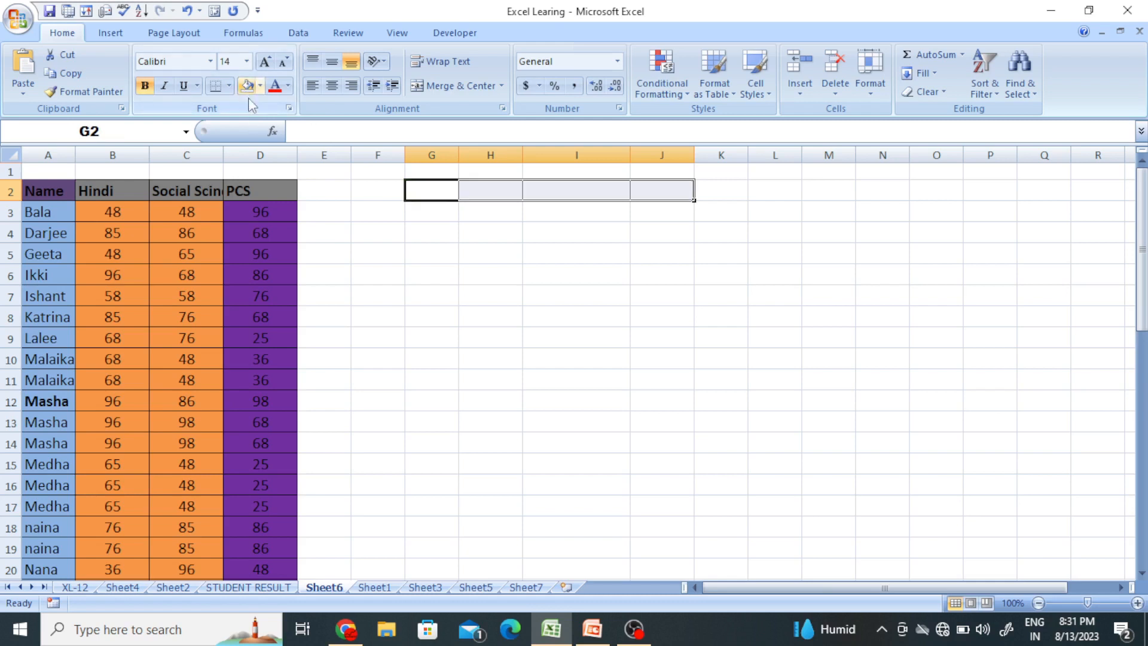
click(539, 299)
click(708, 320)
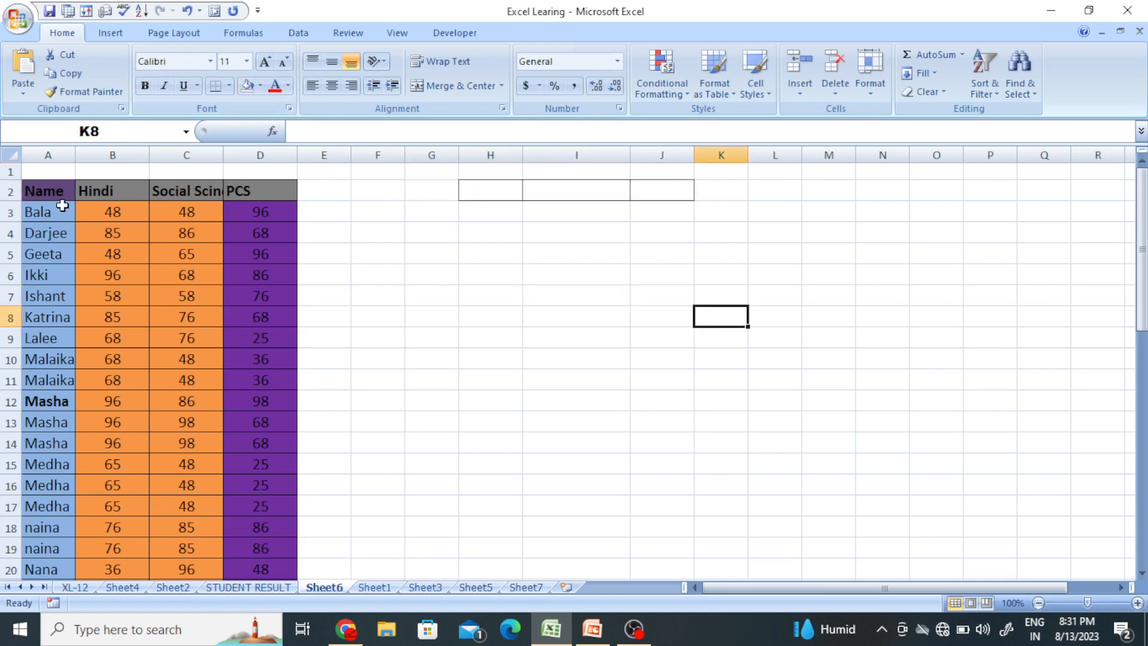
Copy the header row A2:D2 and paste it starting at cell H2.
drag(38, 193, 249, 189)
right_click(249, 189)
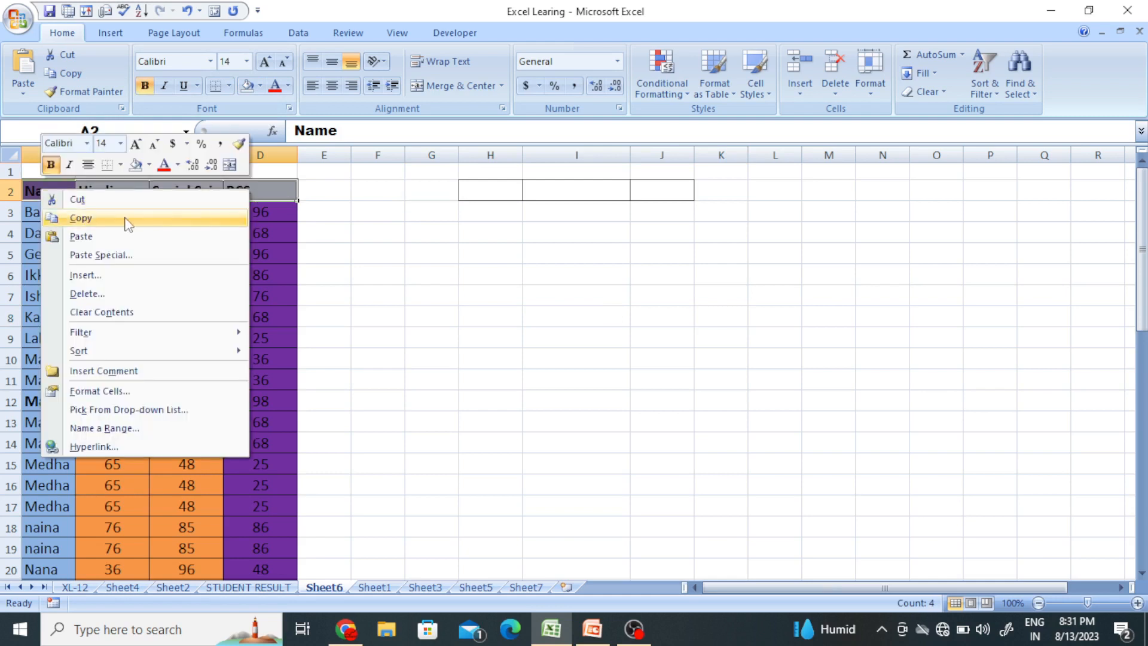
click(67, 219)
click(490, 192)
right_click(491, 192)
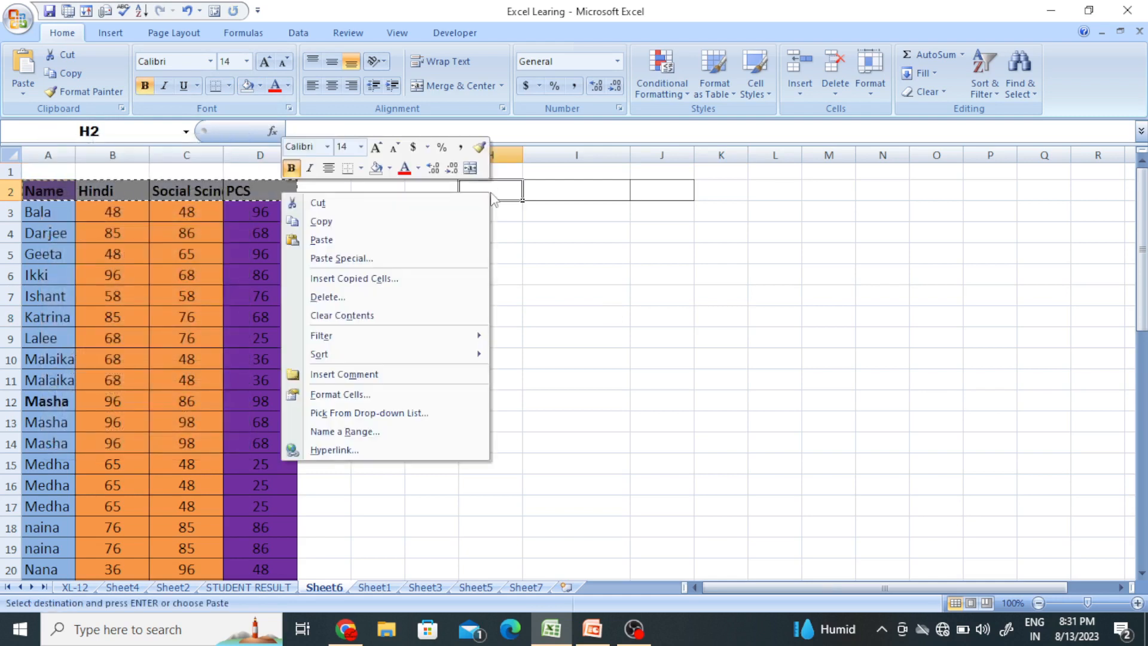
click(351, 239)
click(753, 290)
Widen column J so the pasted "Social Scinece" heading fits in full.
click(495, 211)
click(564, 212)
click(664, 212)
click(724, 211)
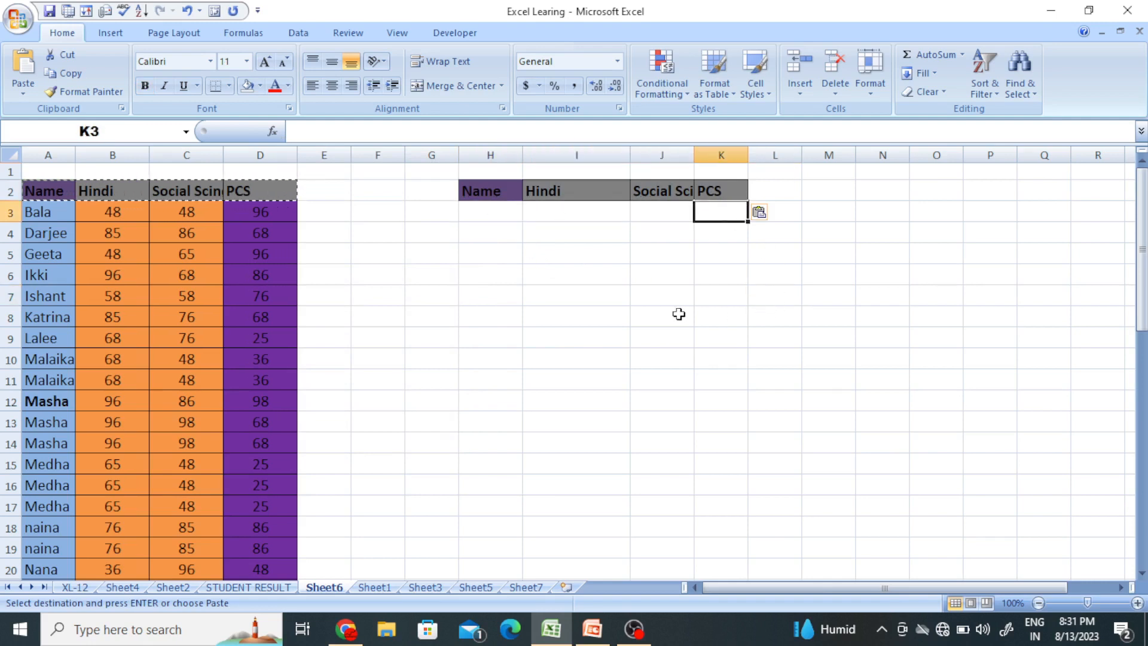
drag(694, 156, 737, 155)
click(742, 254)
Enter the student name from cell A8 into H3, under the copied Name heading.
click(477, 214)
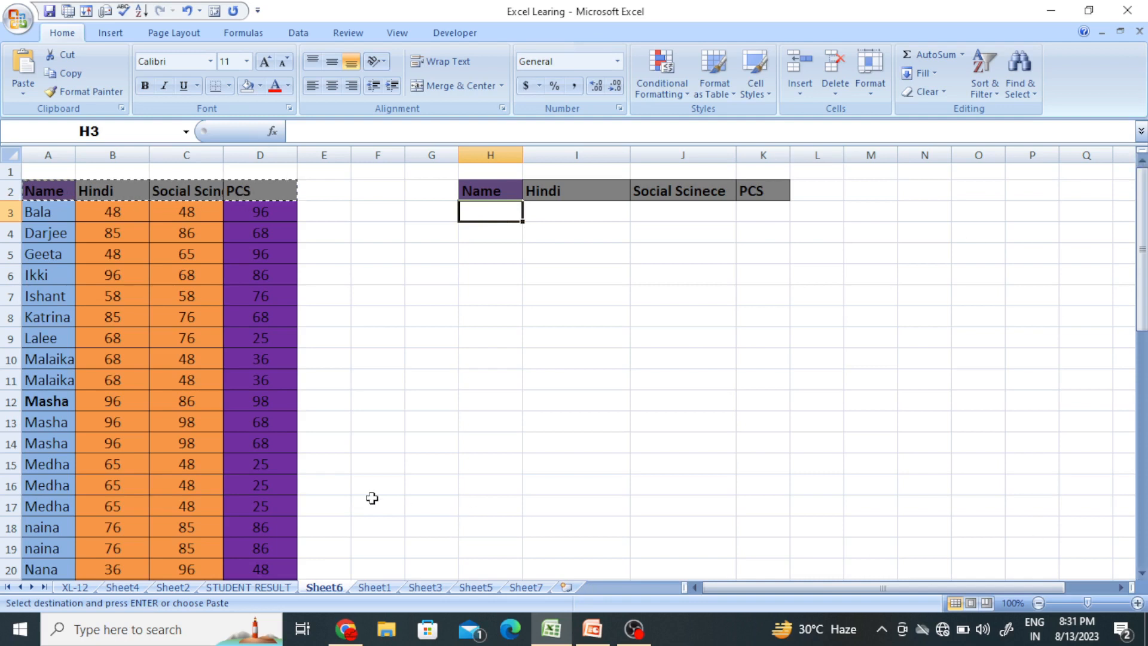
click(66, 318)
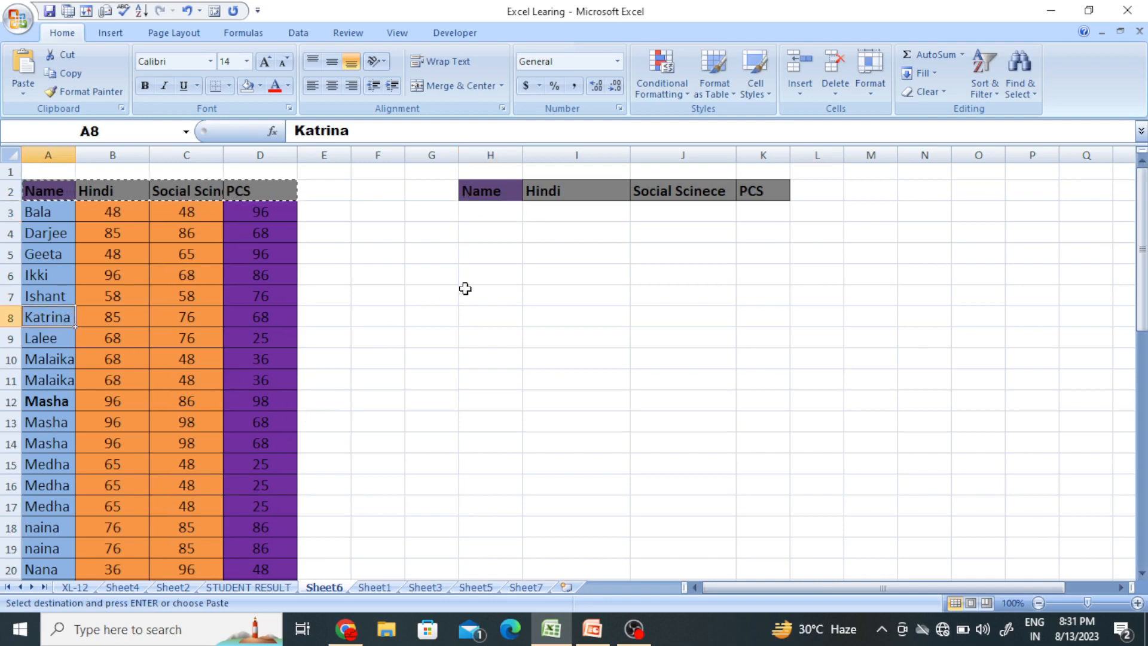
click(488, 214)
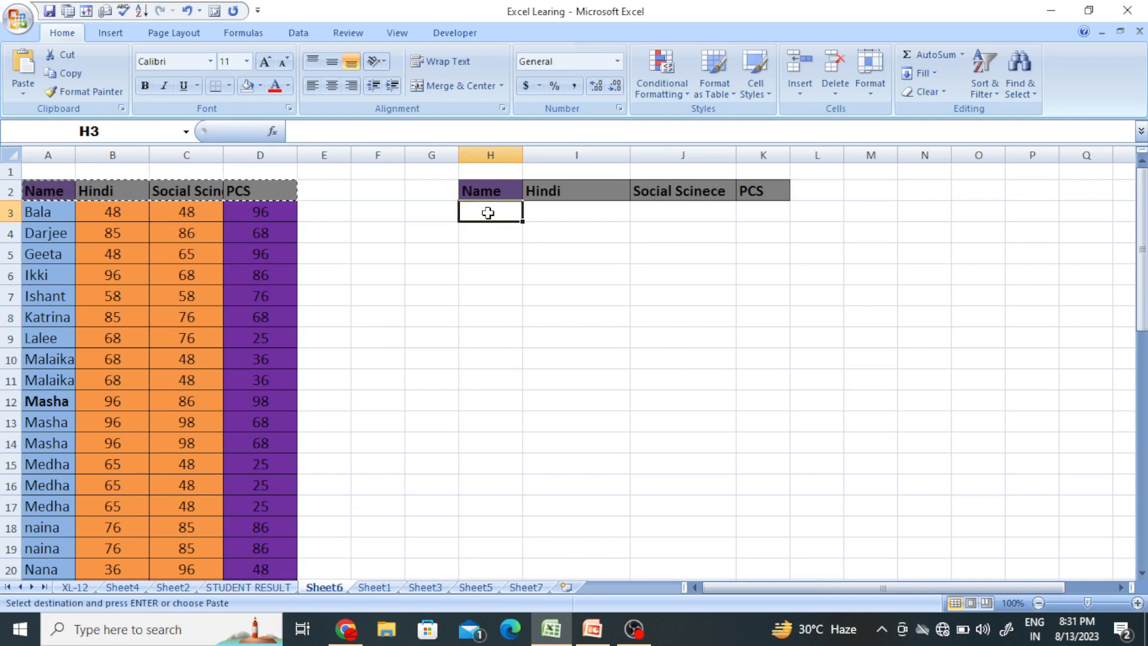
text(Katri)
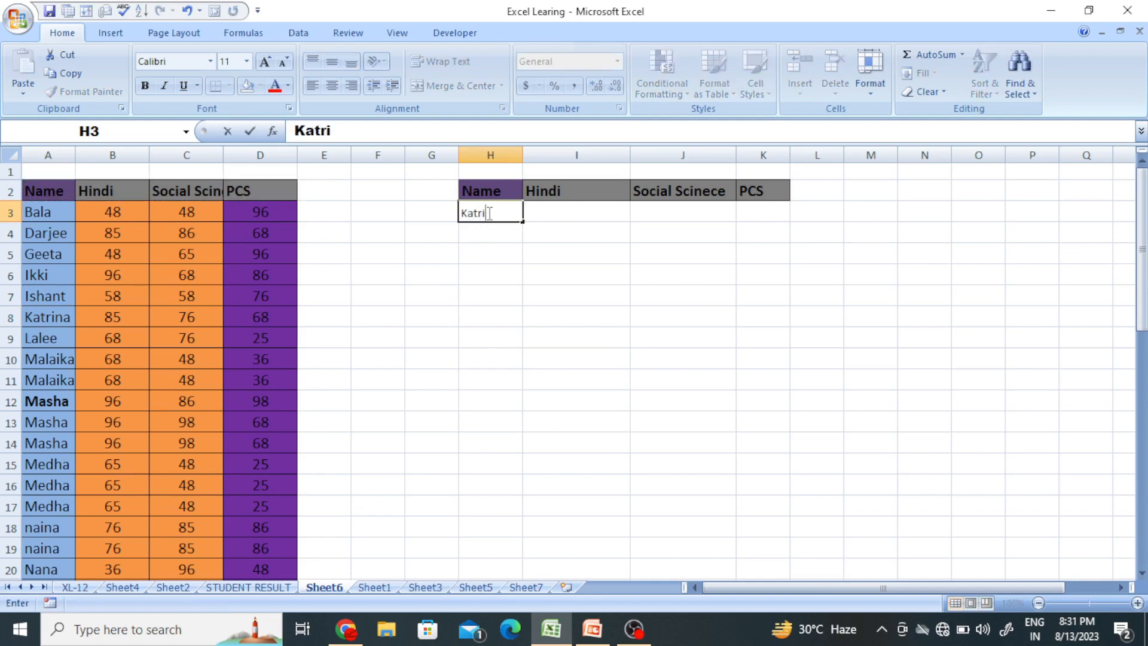
text(na)
key(Return)
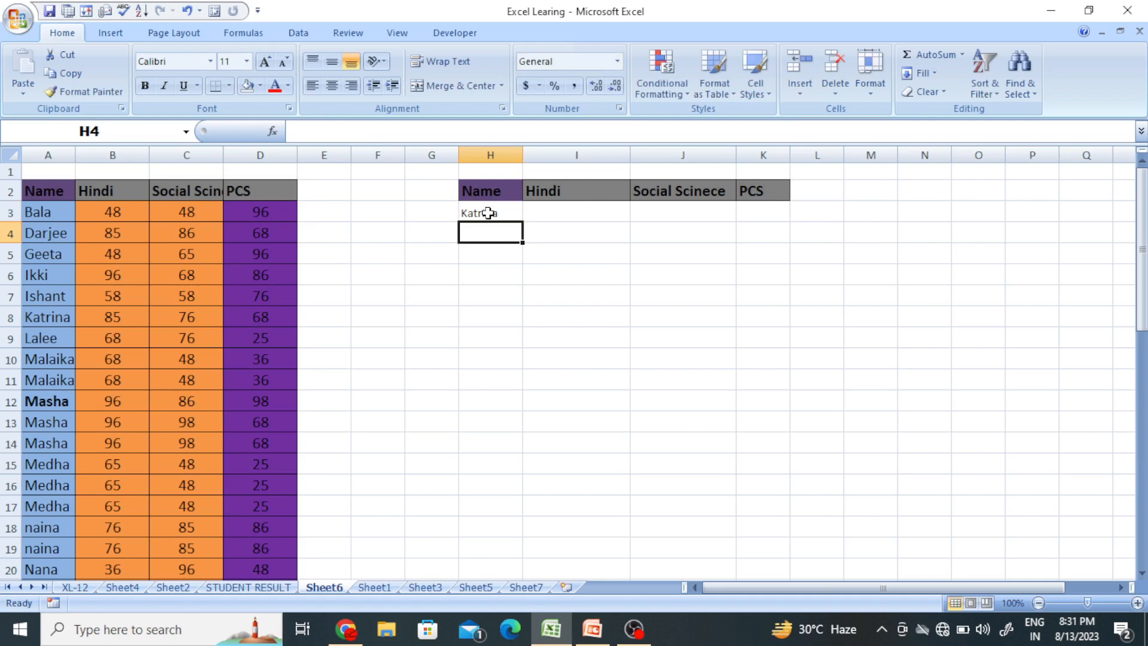
click(554, 216)
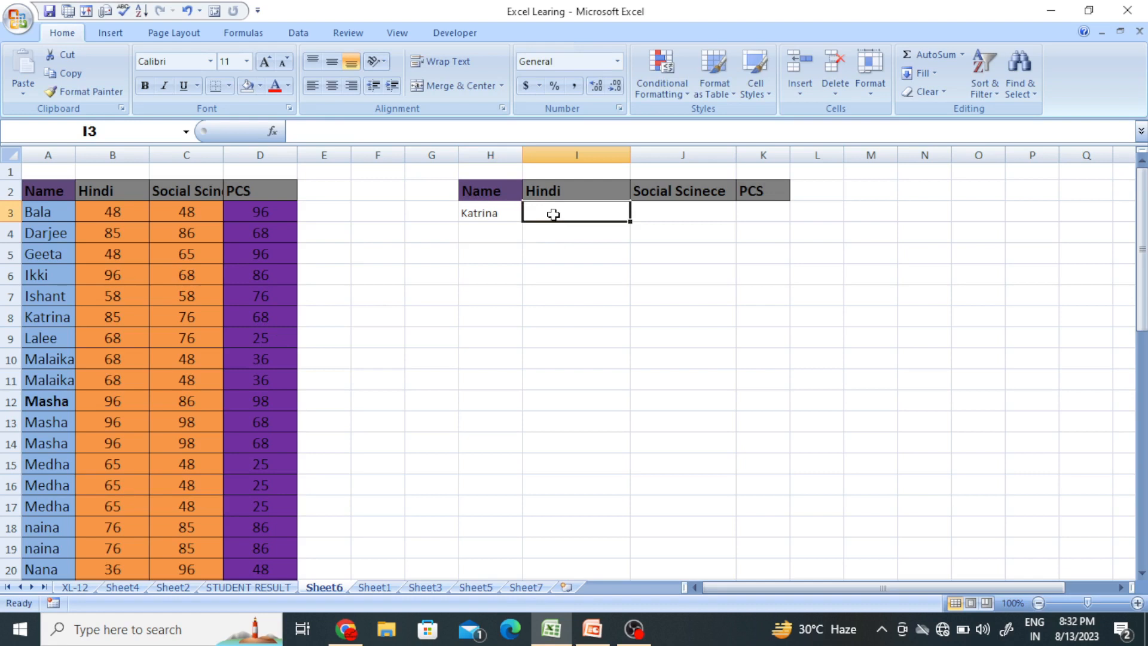
text(+)
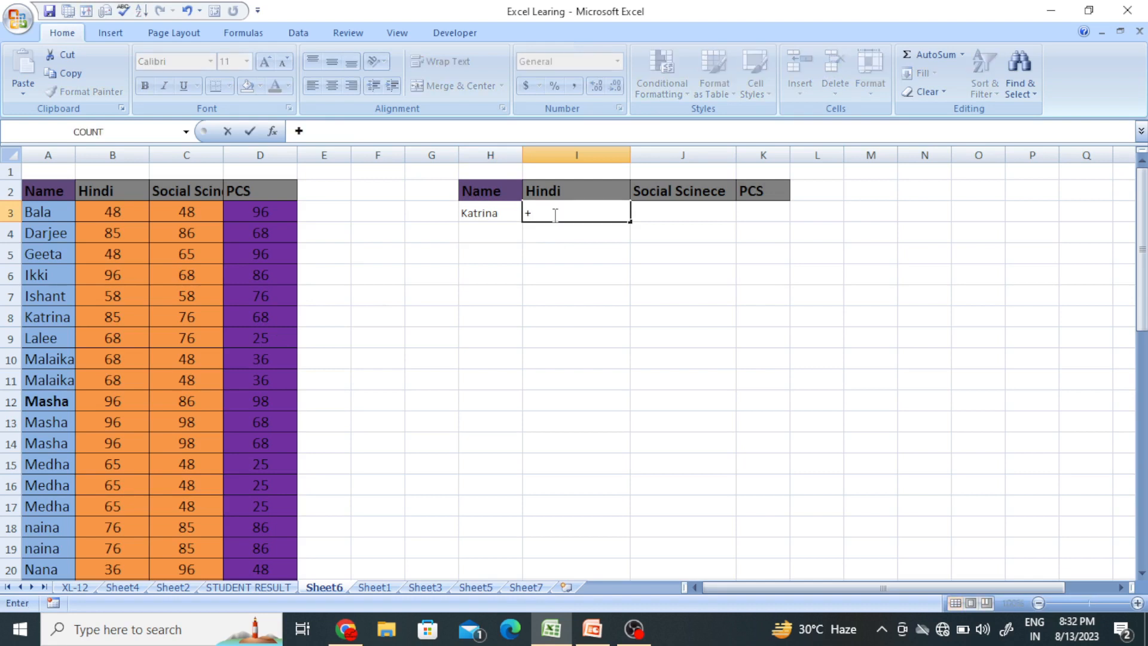
key(BackSpace)
text(=lookup)
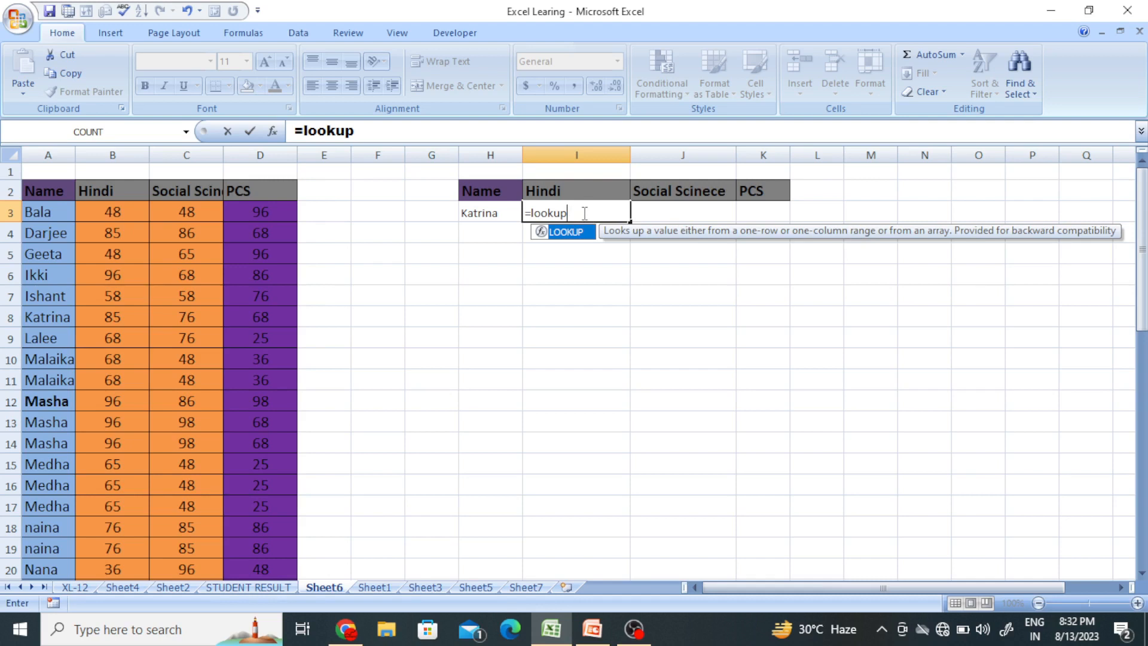
click(496, 214)
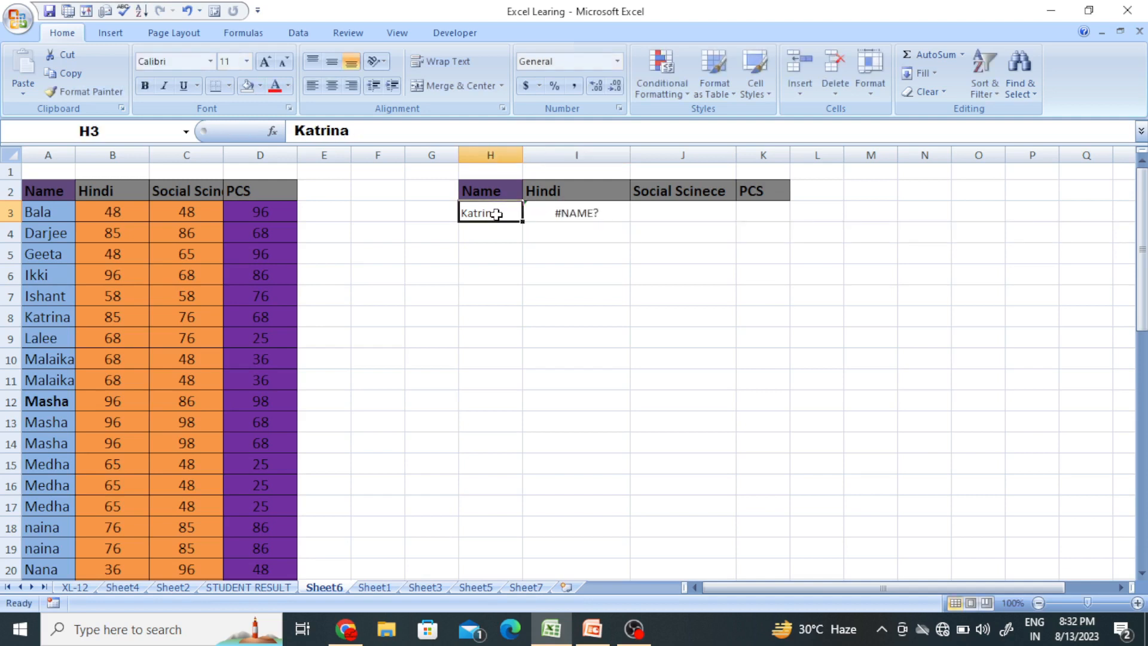
click(594, 213)
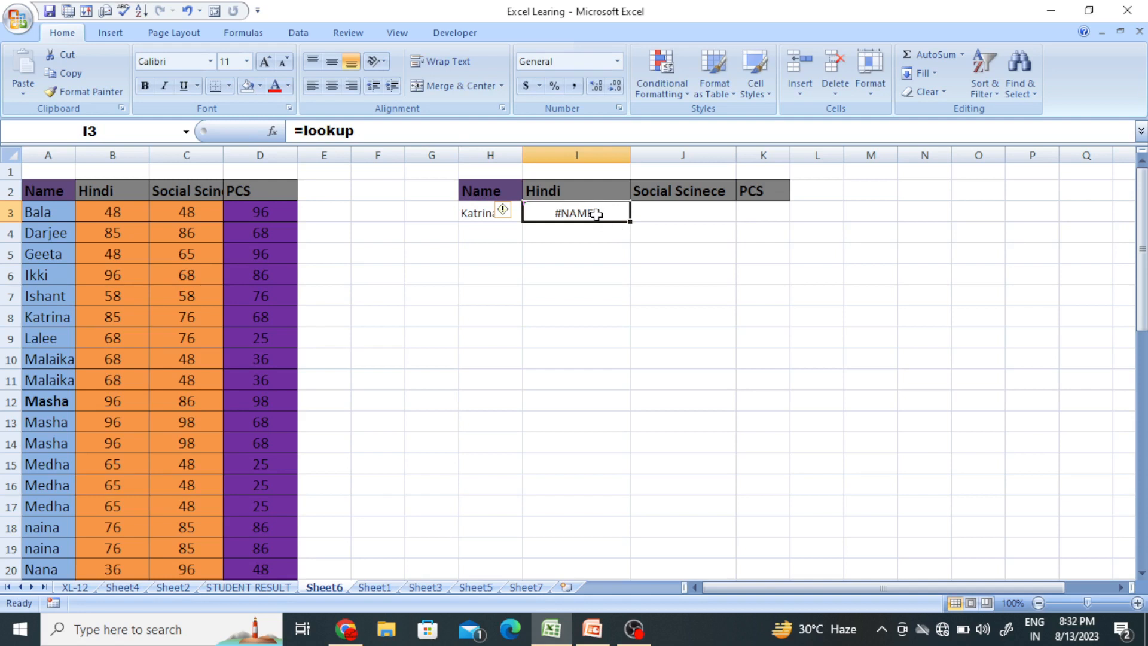
key(Delete)
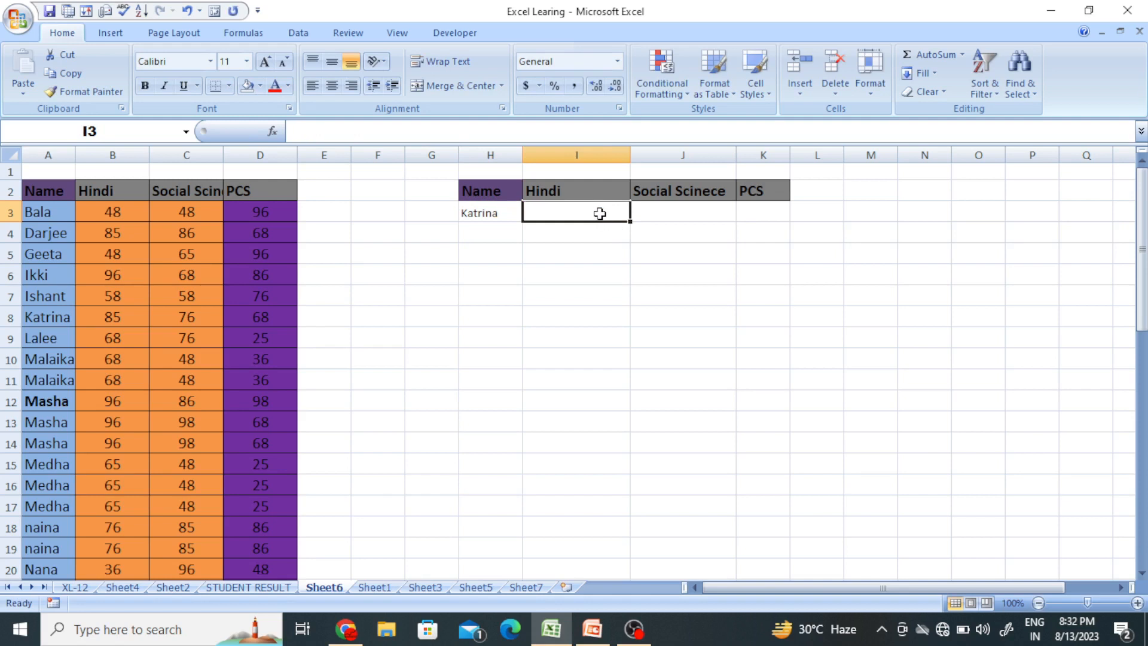
Begin a LOOKUP formula in I3 with H3 as the lookup value.
text(+)
key(BackSpace)
text(=)
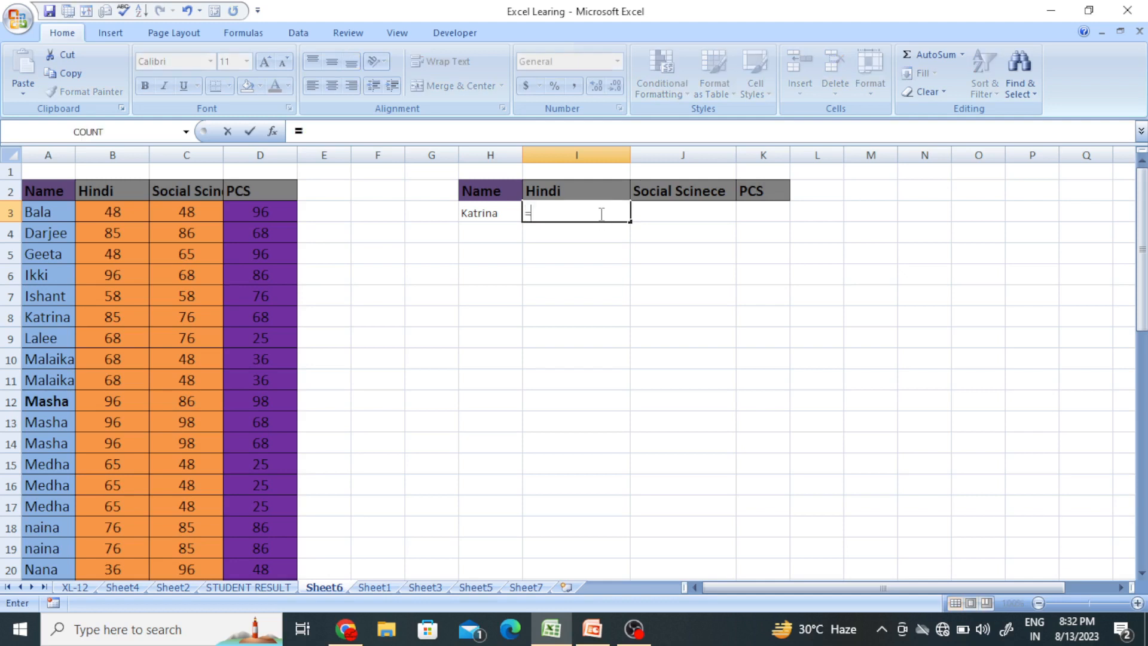
text(lookup)
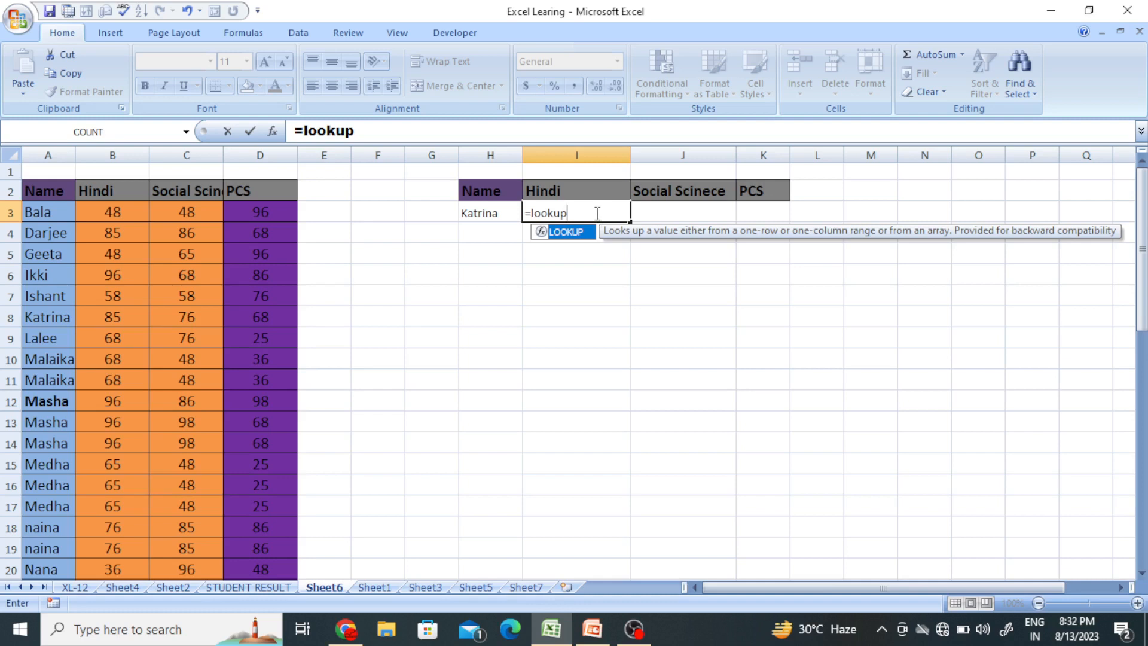
text(()
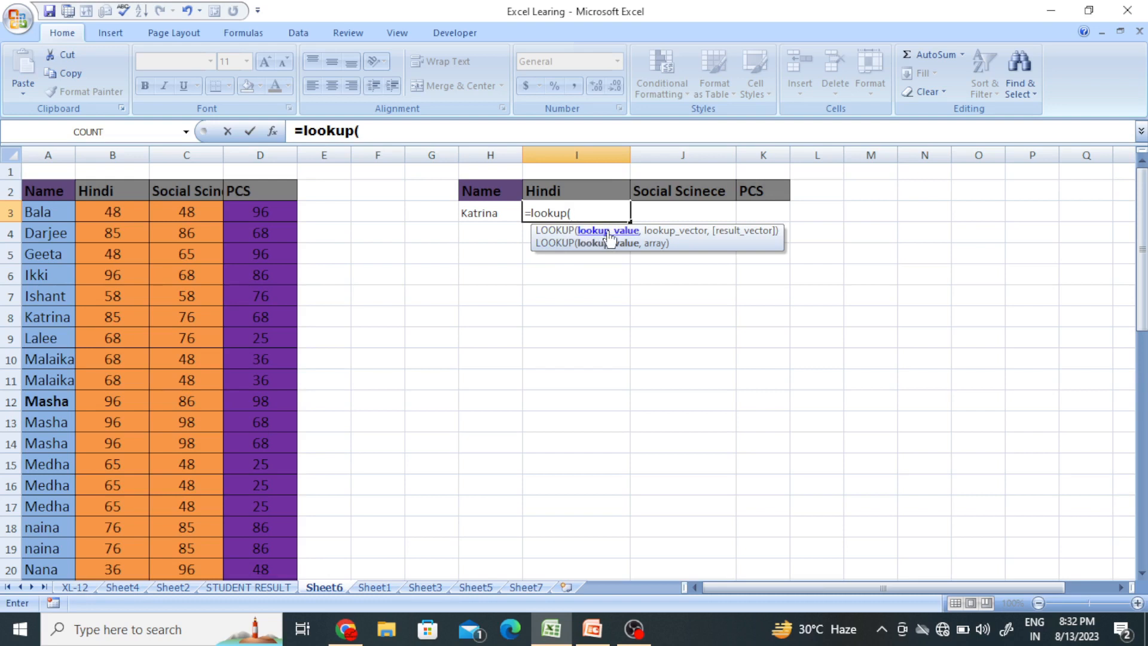
click(488, 215)
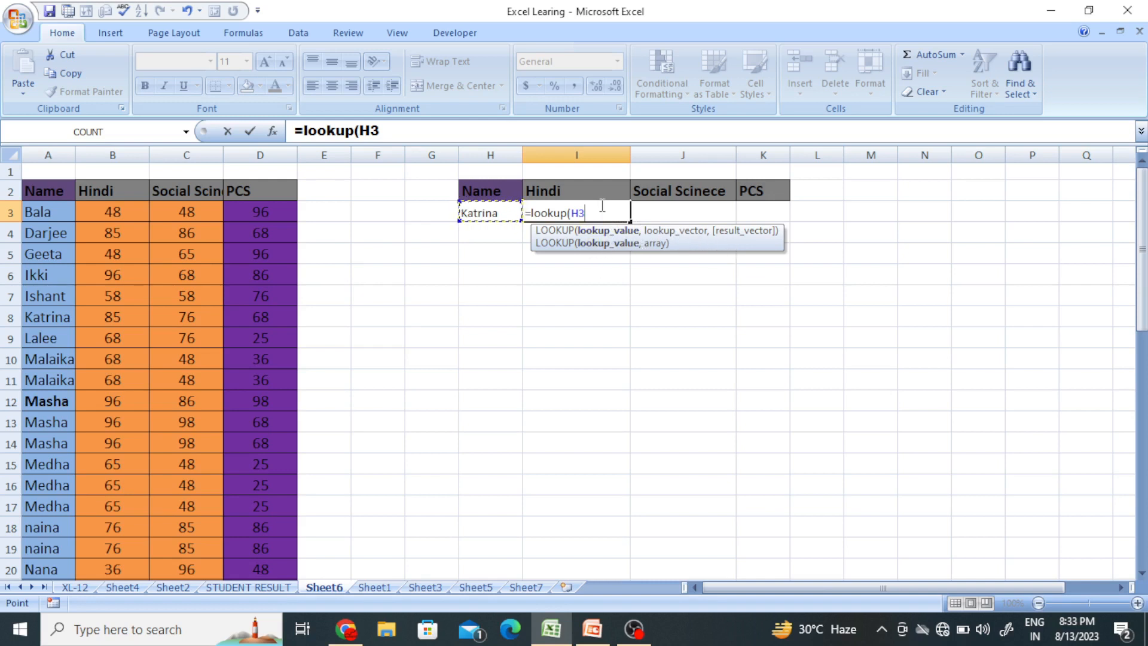
text(,)
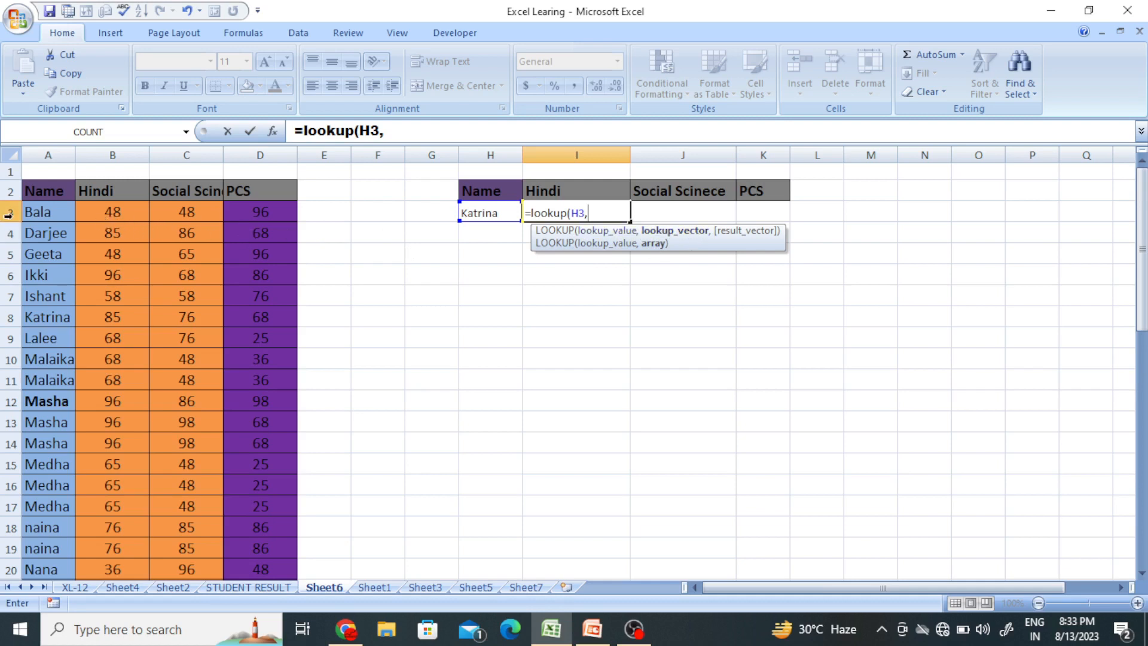
Set A3:D46 as the lookup vector of the LOOKUP formula in I3.
drag(33, 212, 287, 565)
scroll(324, 360, up, 1)
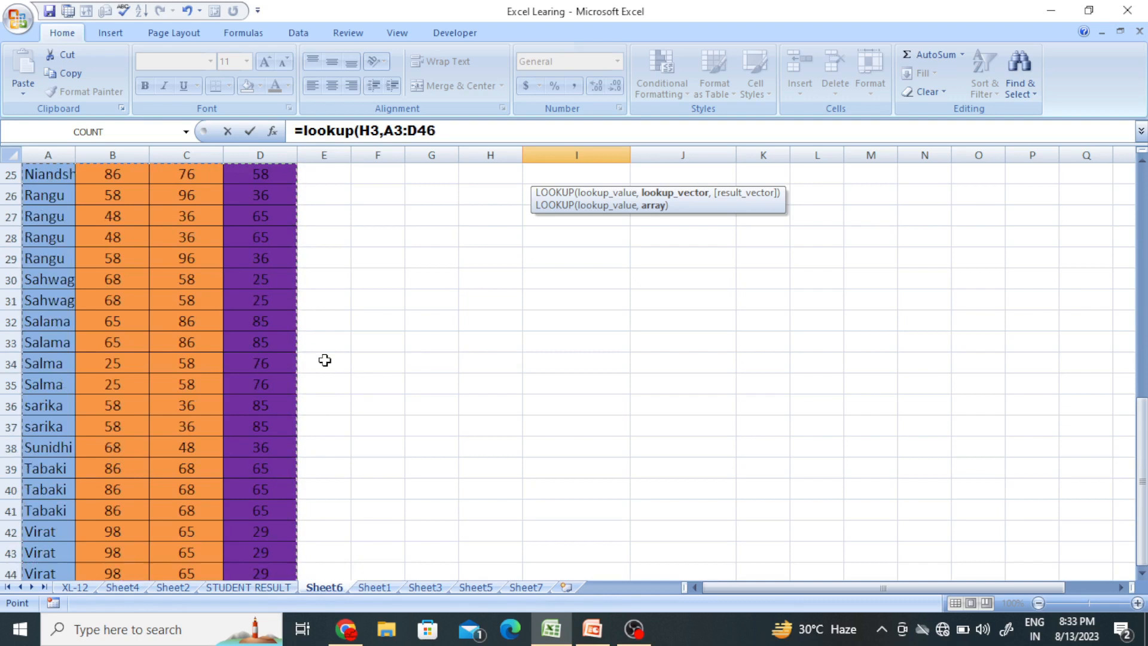
scroll(325, 360, up, 8)
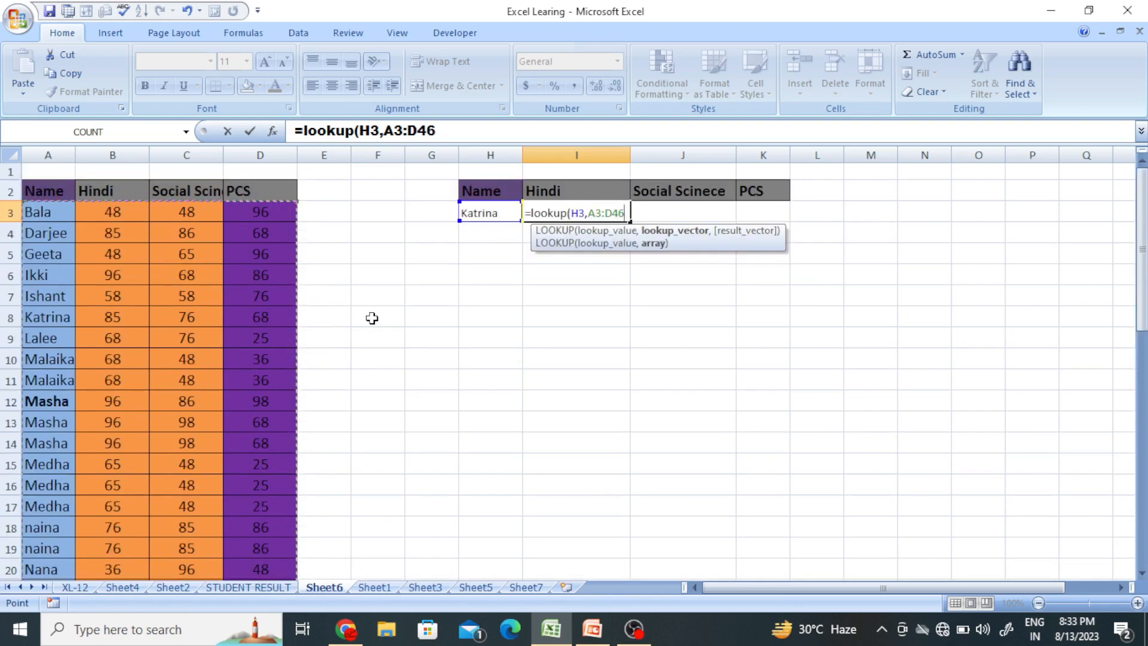
text(,)
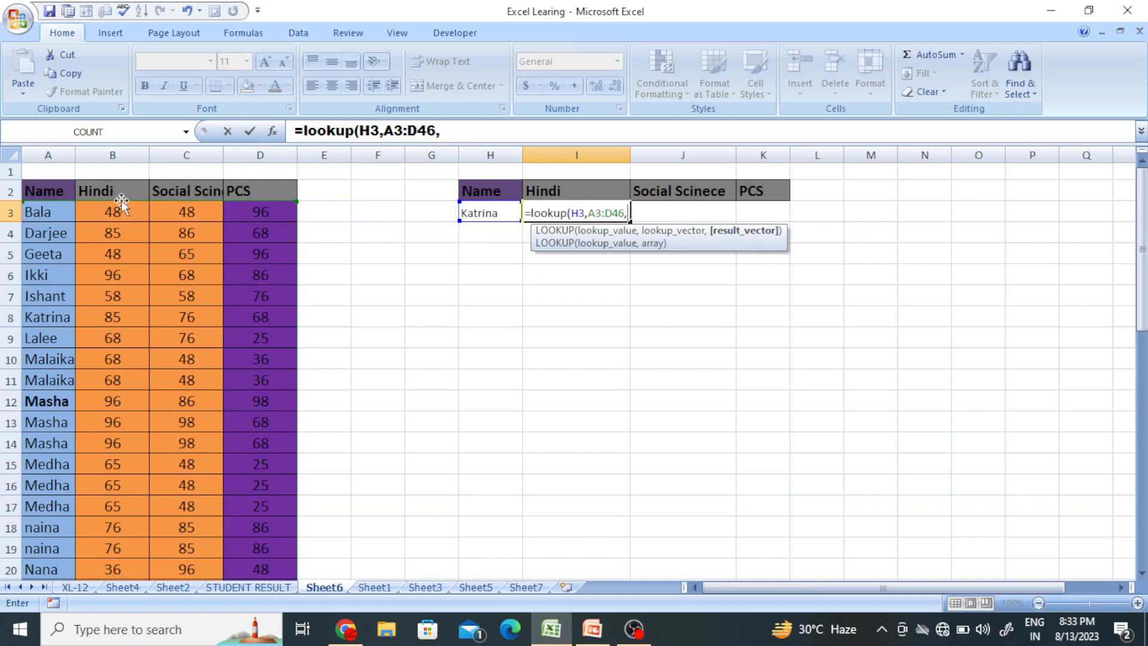
Set the Hindi marks B3:B46 as the result vector and enter the LOOKUP formula in I3.
drag(115, 211, 125, 555)
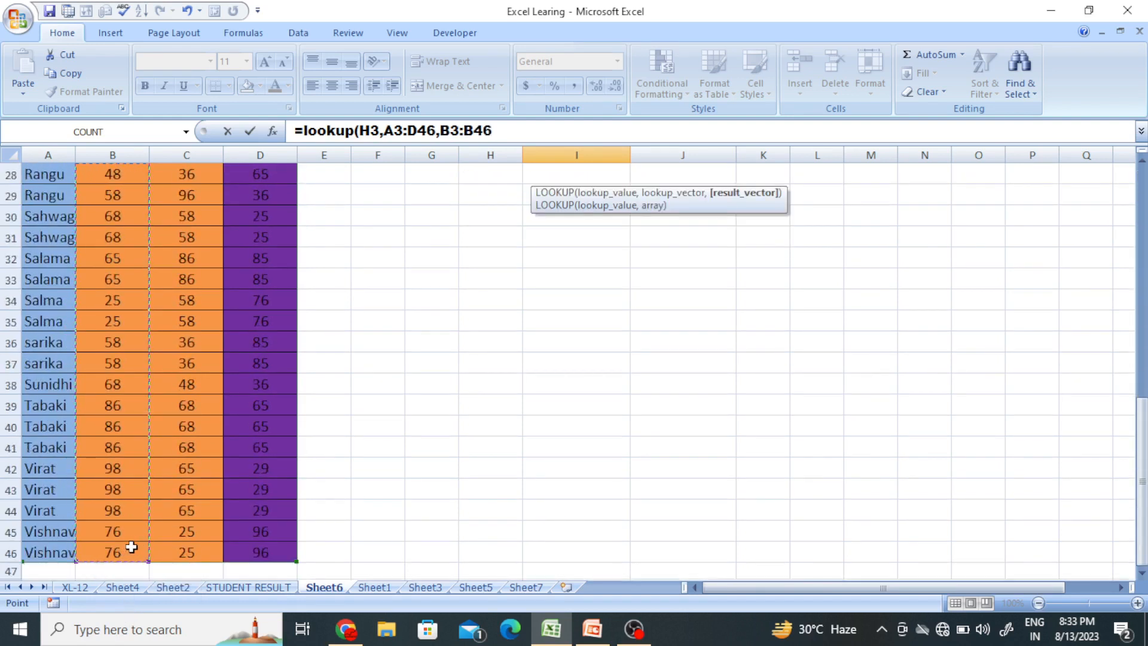
scroll(157, 531, up, 9)
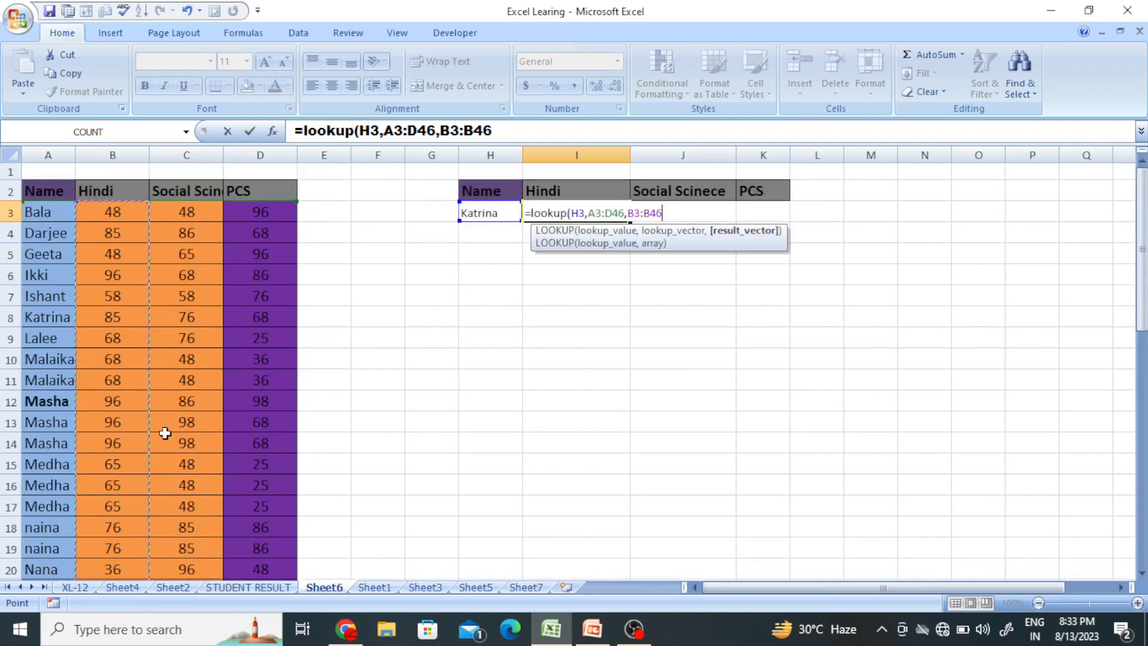
key(Return)
click(692, 342)
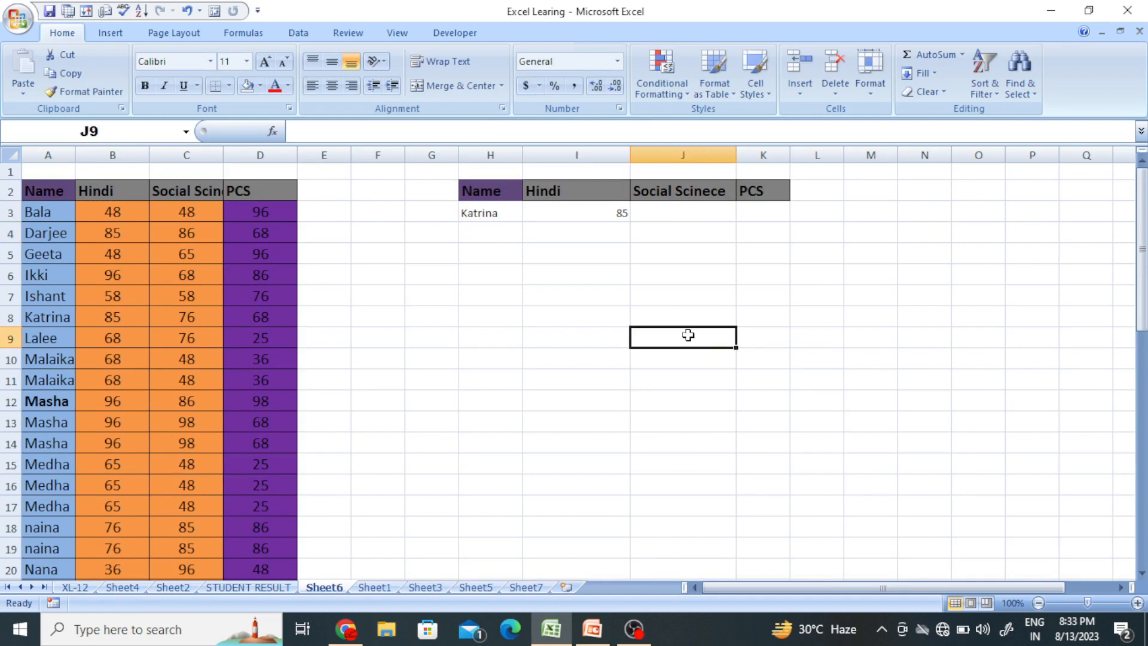
Check the Hindi lookup in I3 against B8, and begin a LOOKUP formula in J3 with H3 as the lookup value.
click(566, 206)
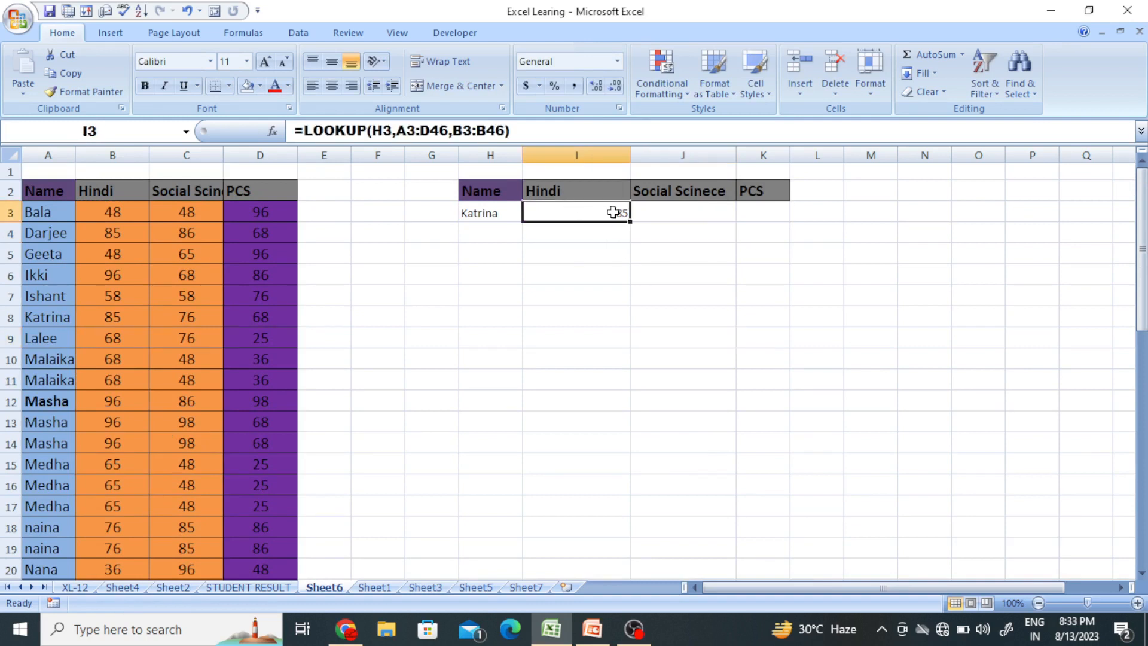
click(92, 319)
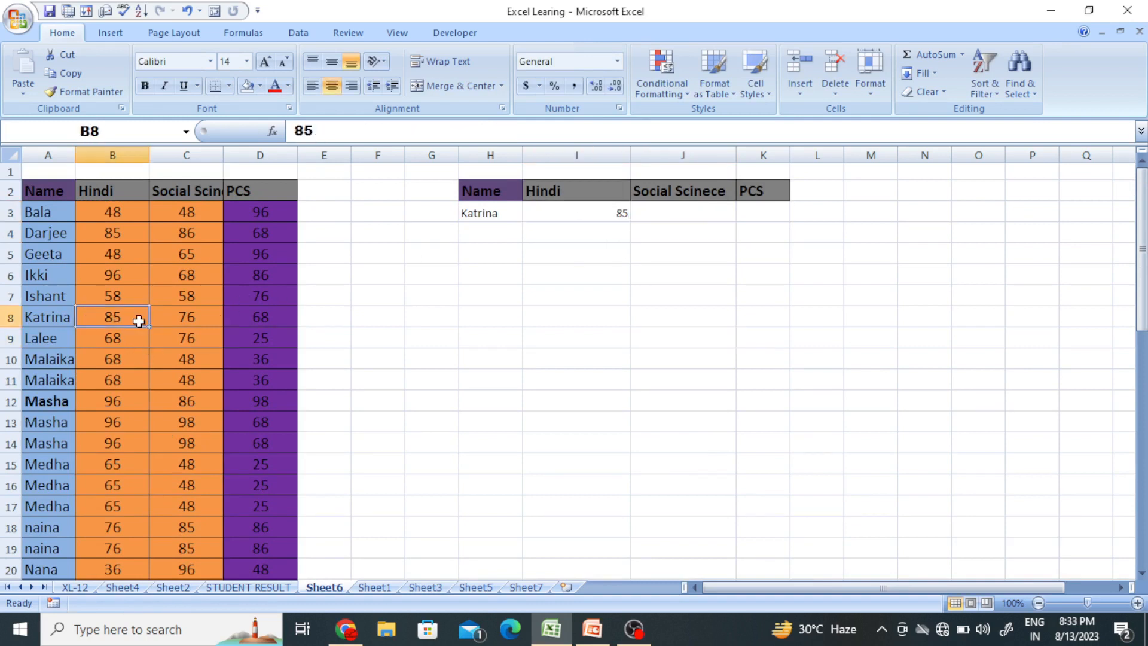
click(635, 294)
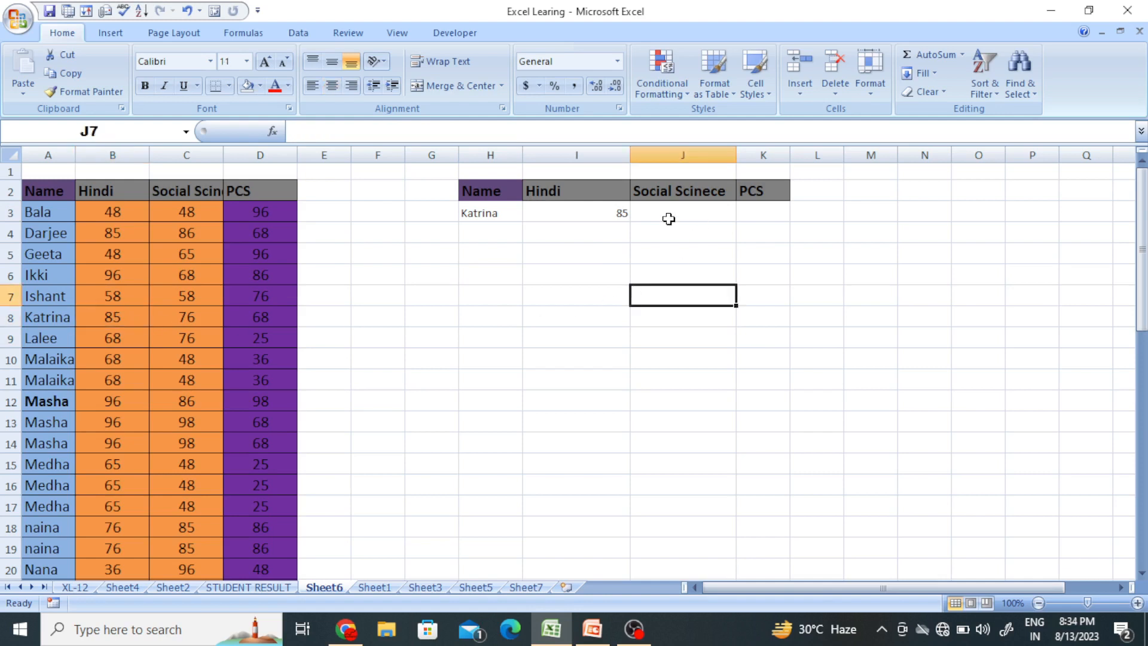
click(666, 214)
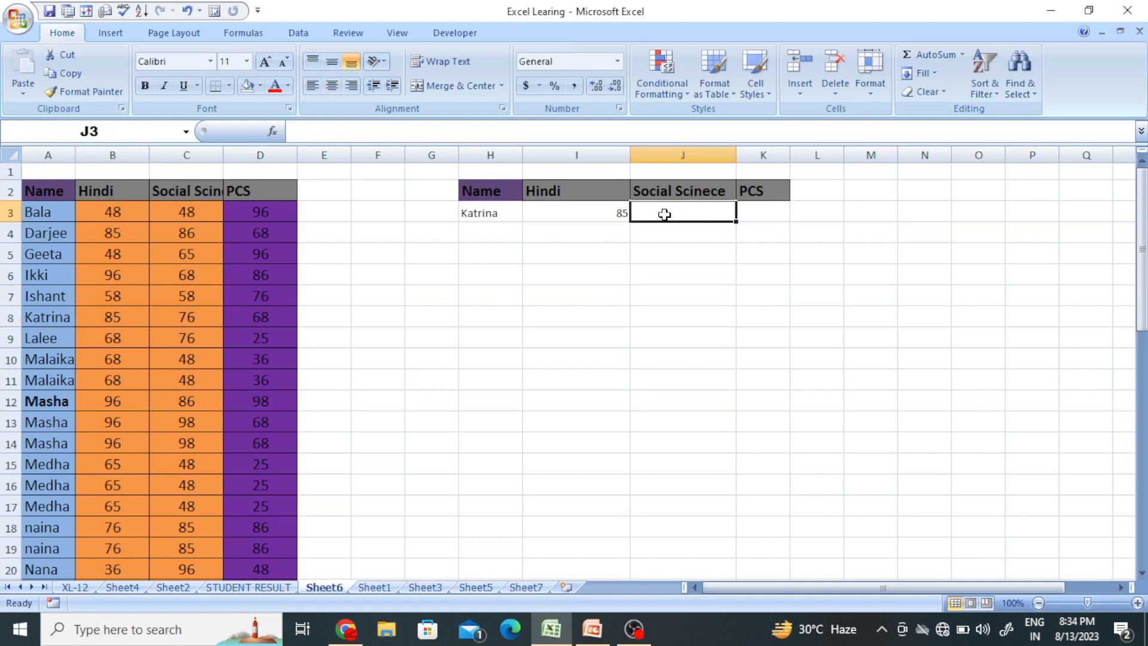
text(=)
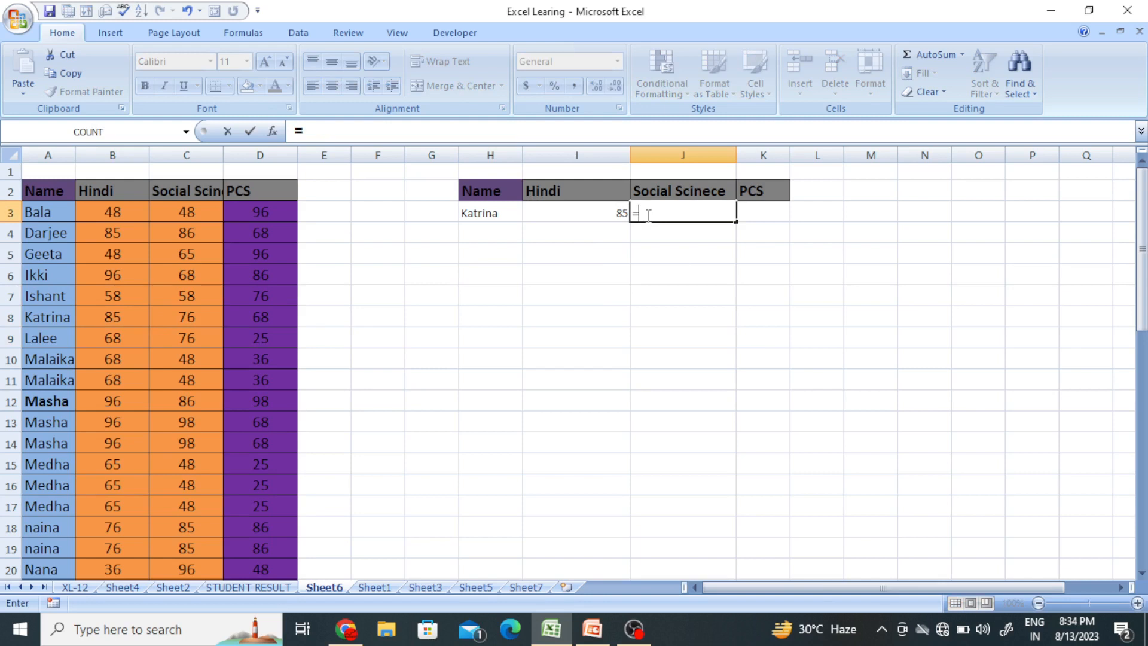
text(lookup)
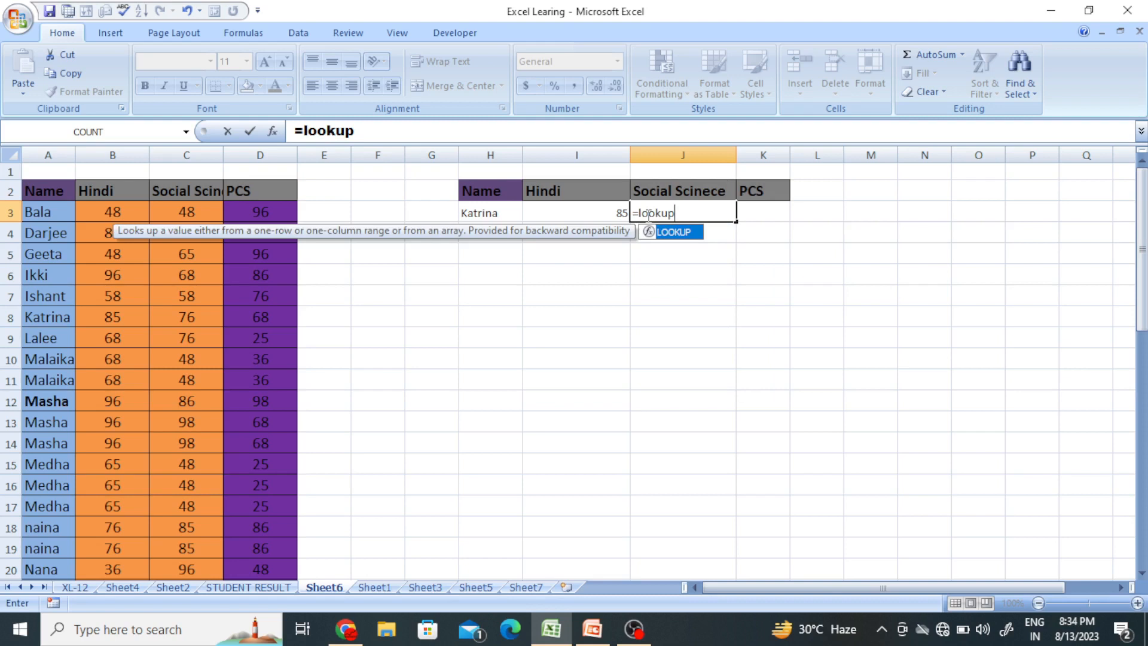
text(()
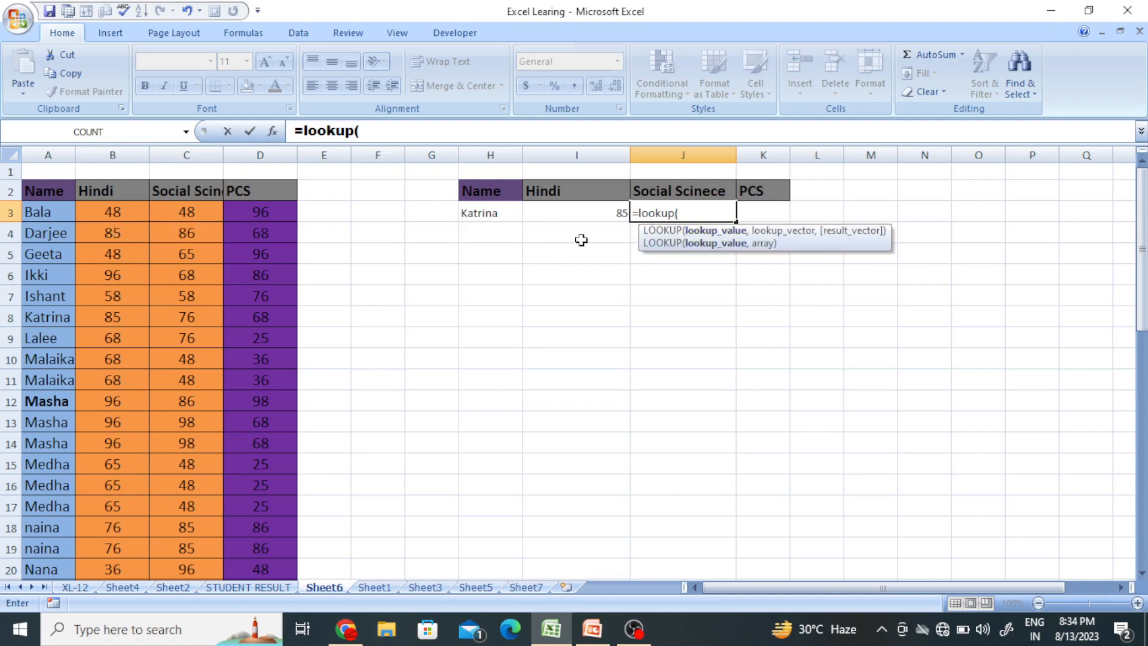
click(485, 215)
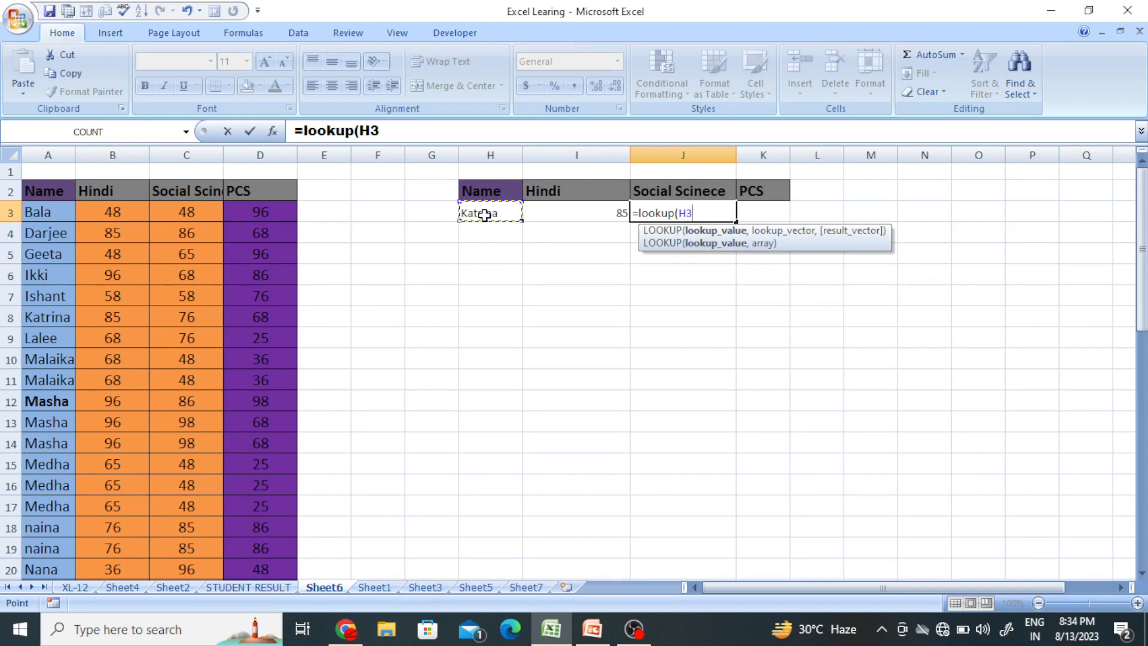
text(,)
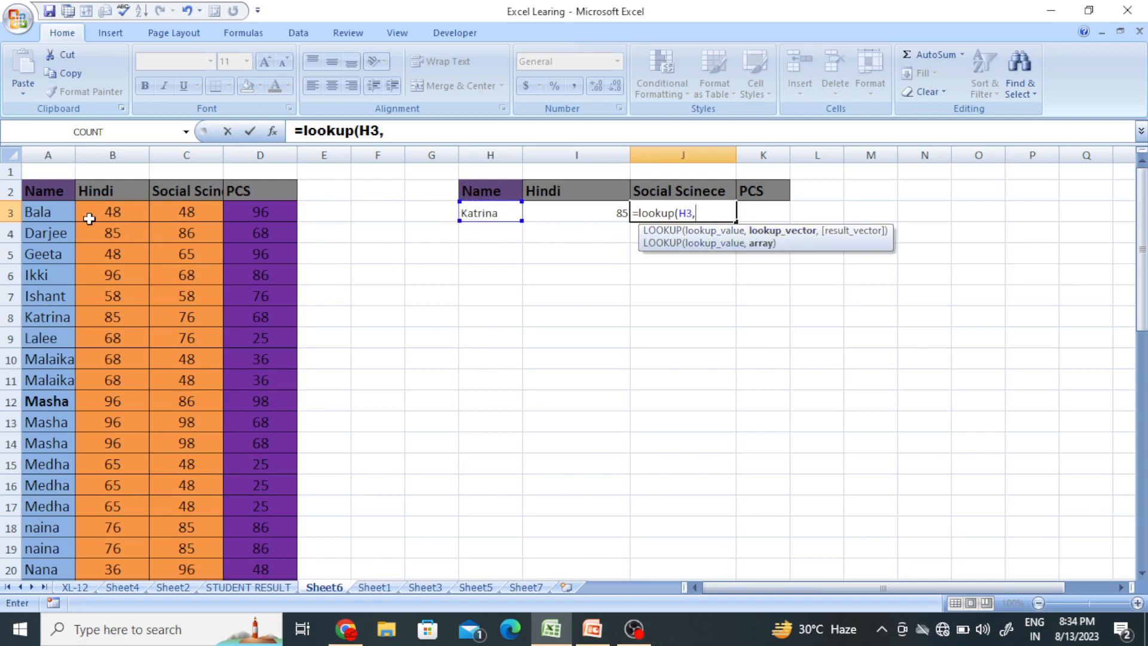
Complete the J3 LOOKUP formula with A3:D46 as the lookup vector and the Social Science marks C3:C46 as the result vector.
drag(36, 212, 281, 558)
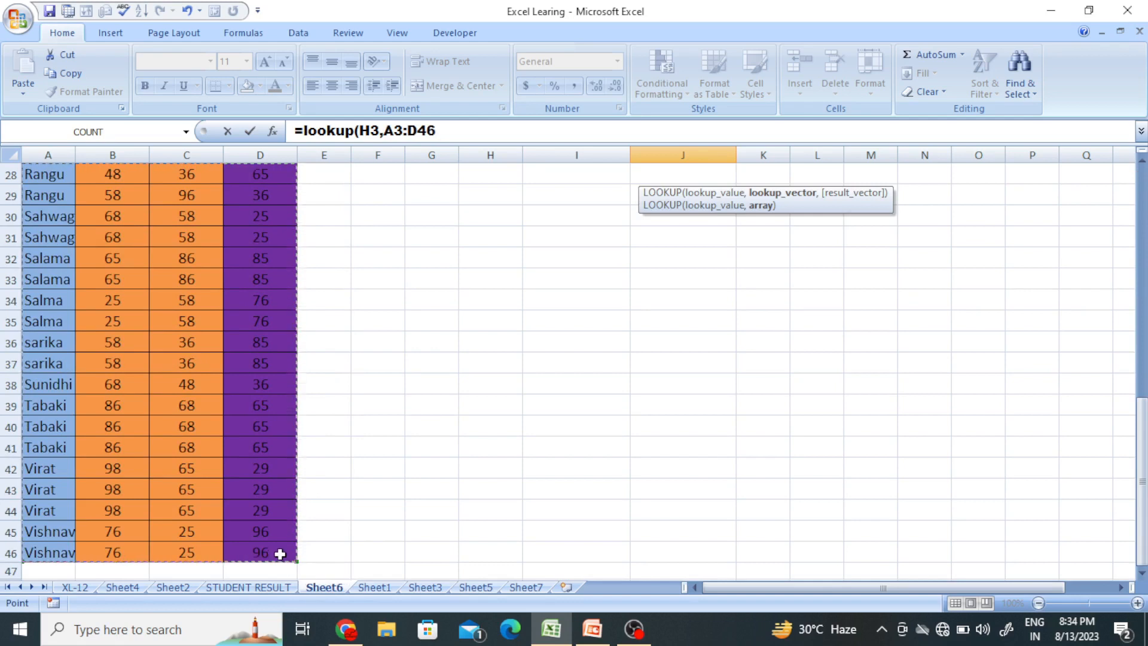
scroll(260, 488, up, 9)
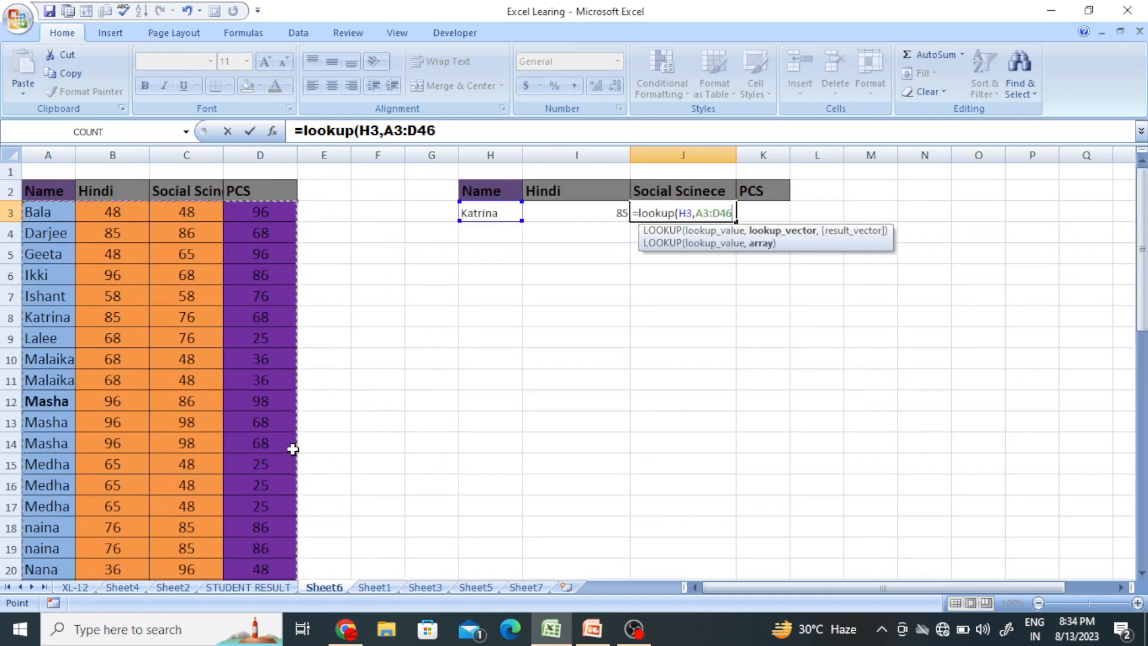
text(,)
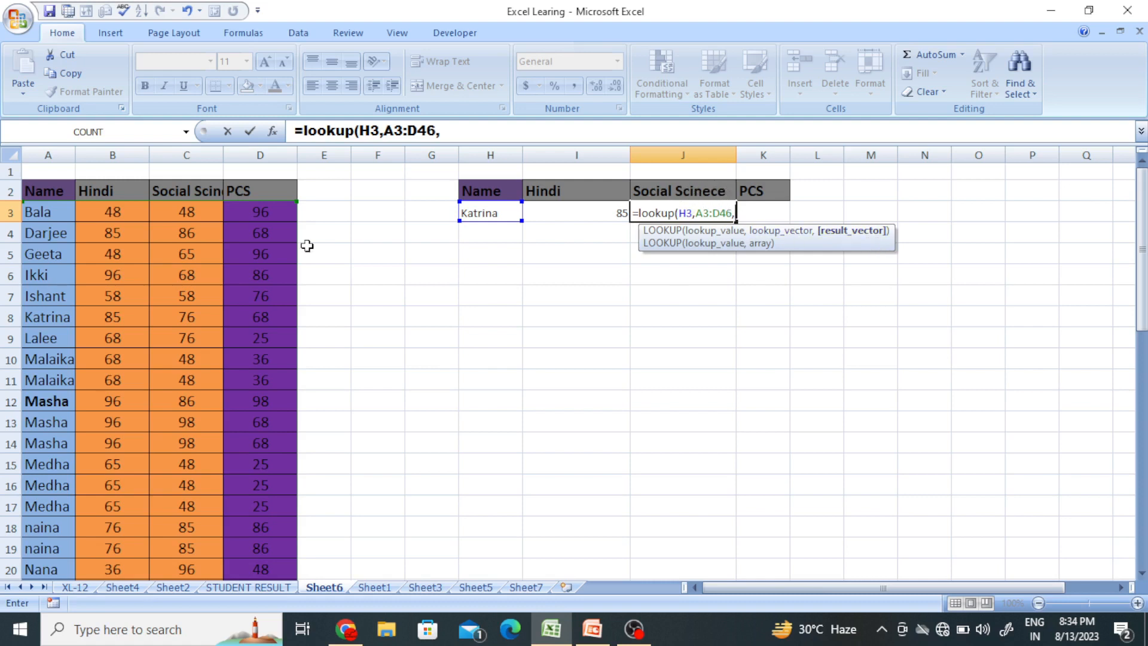
drag(194, 213, 185, 549)
scroll(654, 329, up, 9)
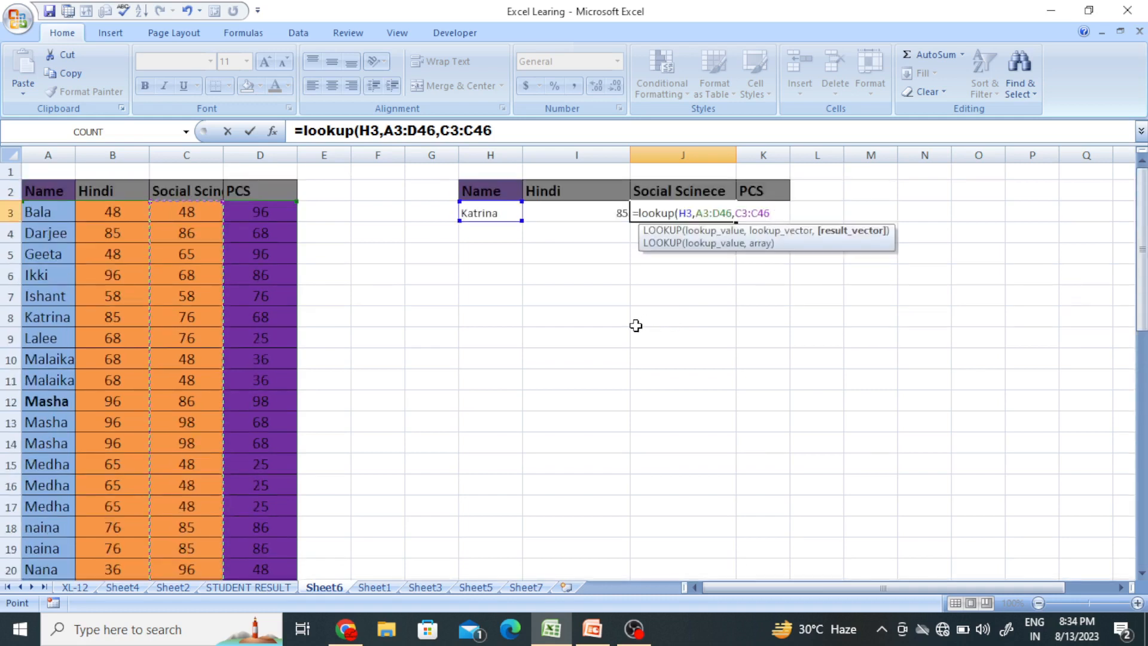
key(Return)
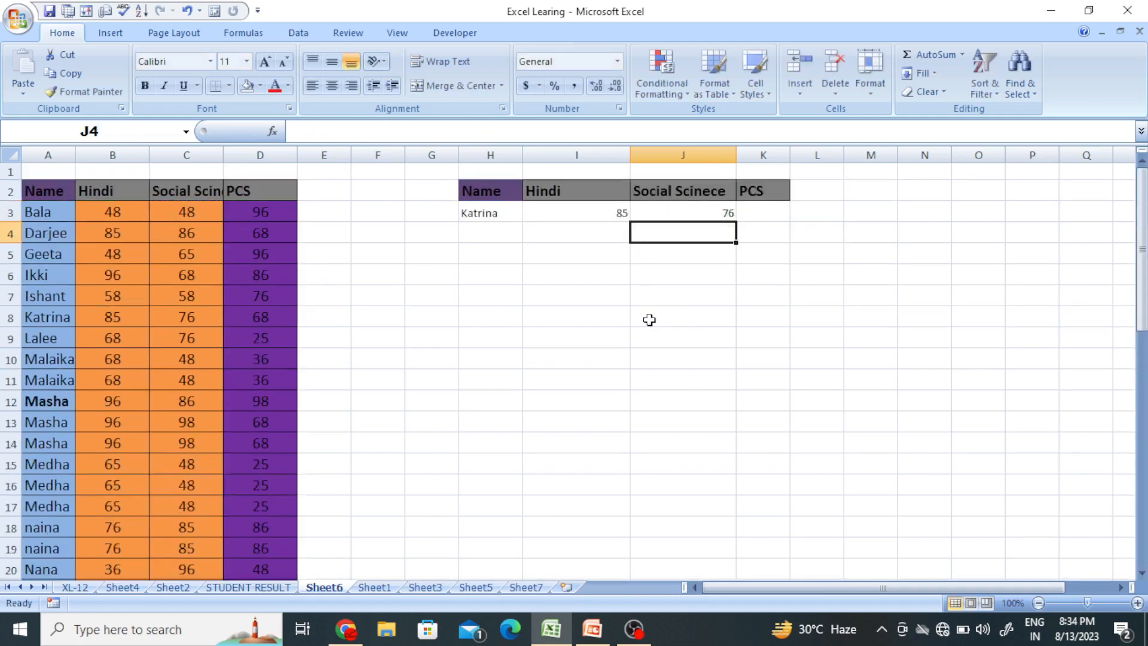
click(692, 208)
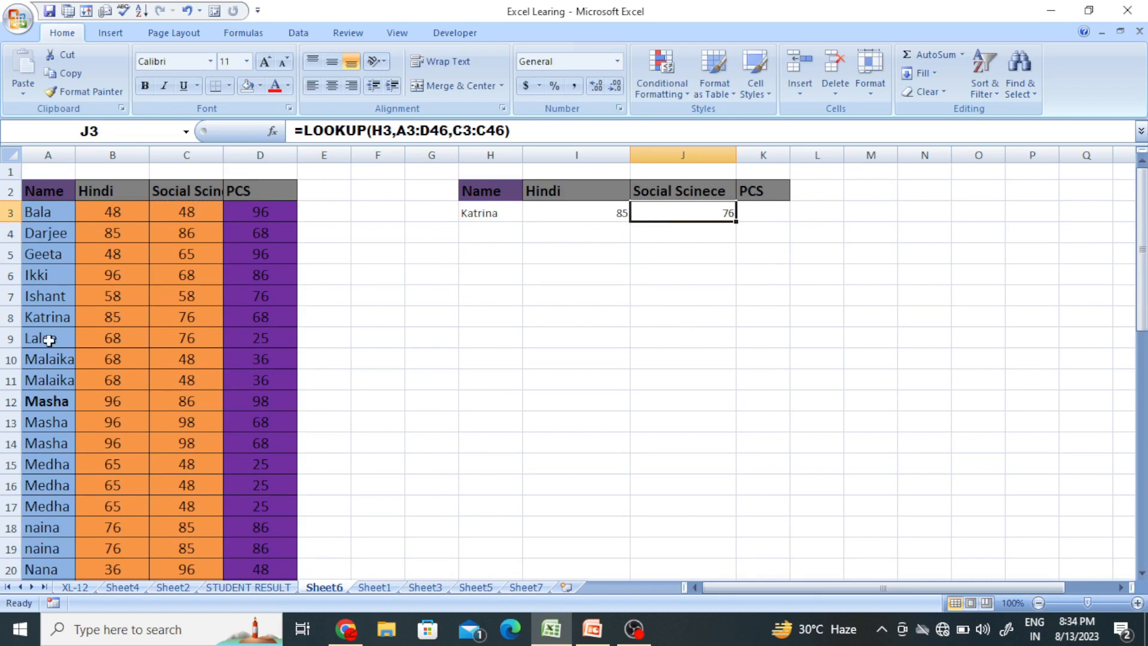
click(211, 323)
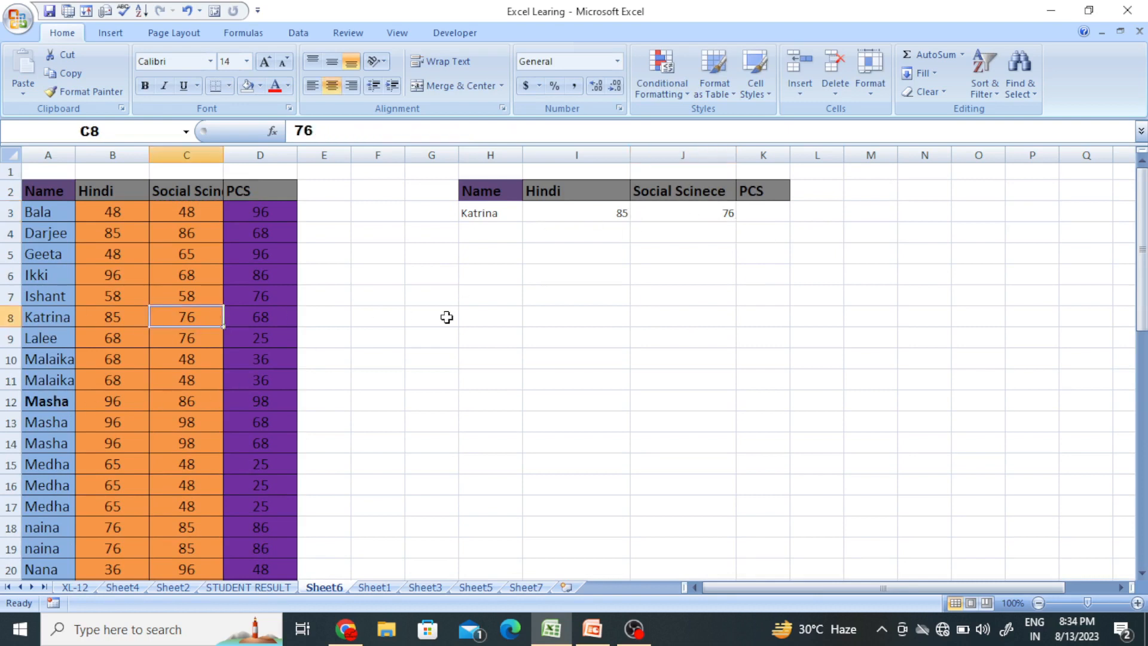
Begin a LOOKUP formula in K3, under the PCS heading, with H3 as the lookup value.
click(763, 214)
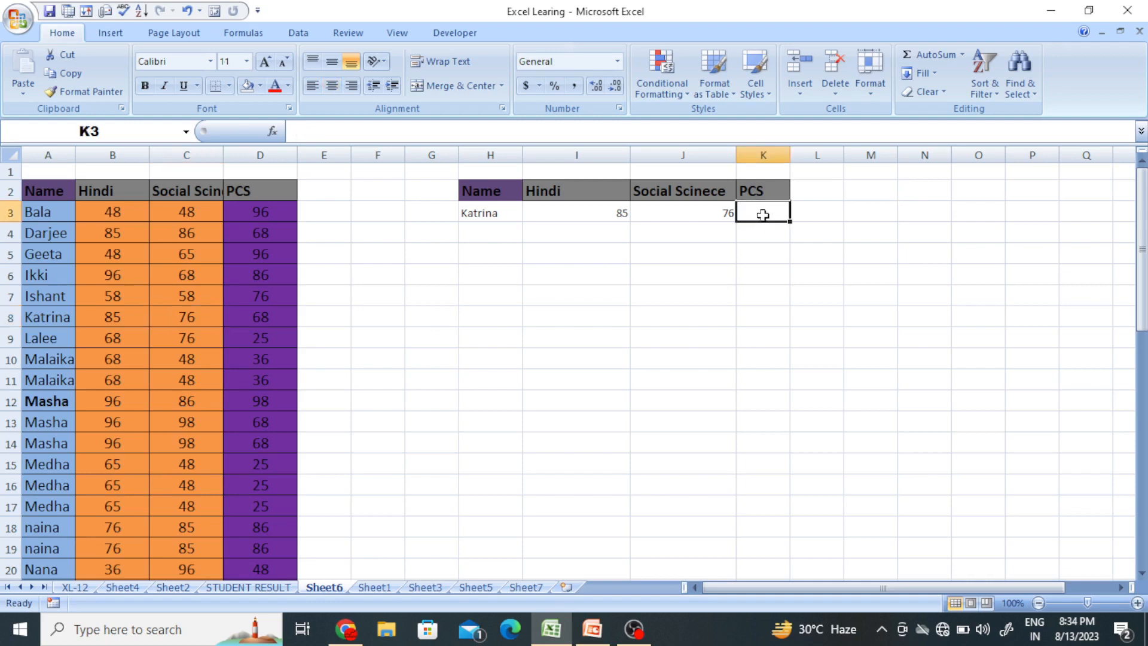
text(=look)
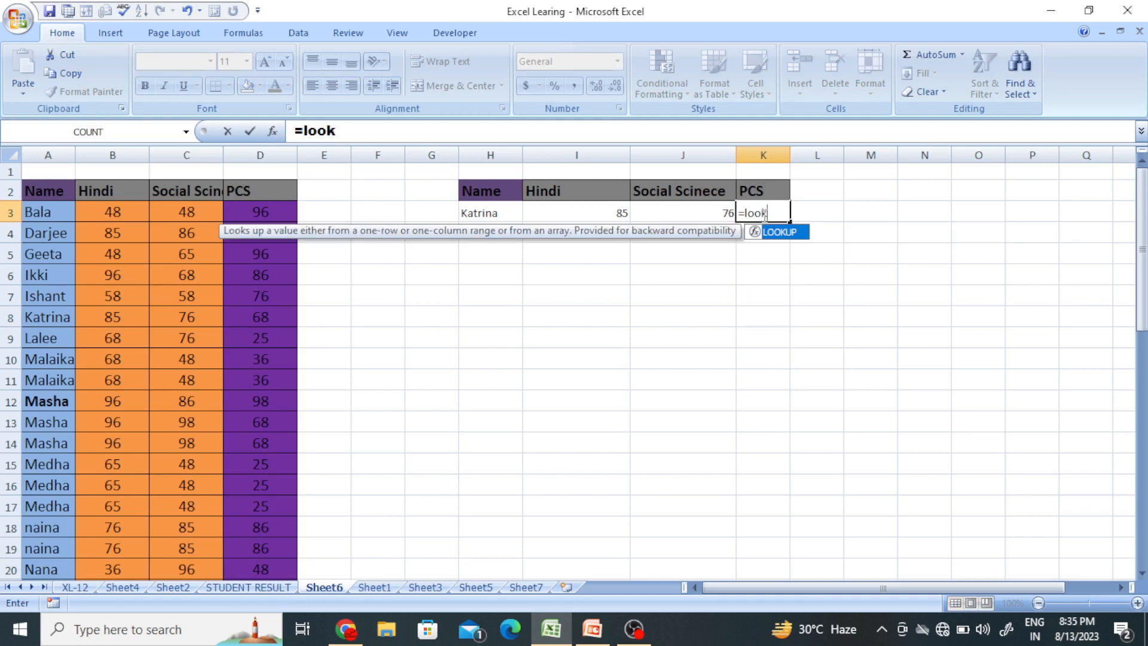
text(up9)
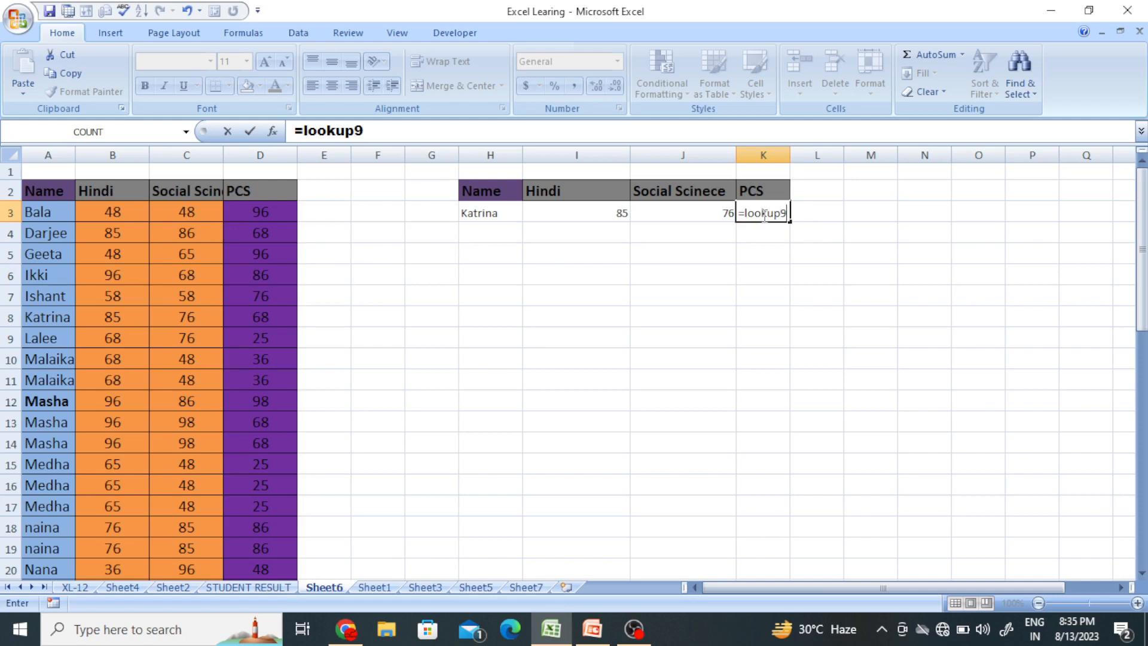
key(BackSpace)
text(9)
key(BackSpace)
text(9)
key(BackSpace)
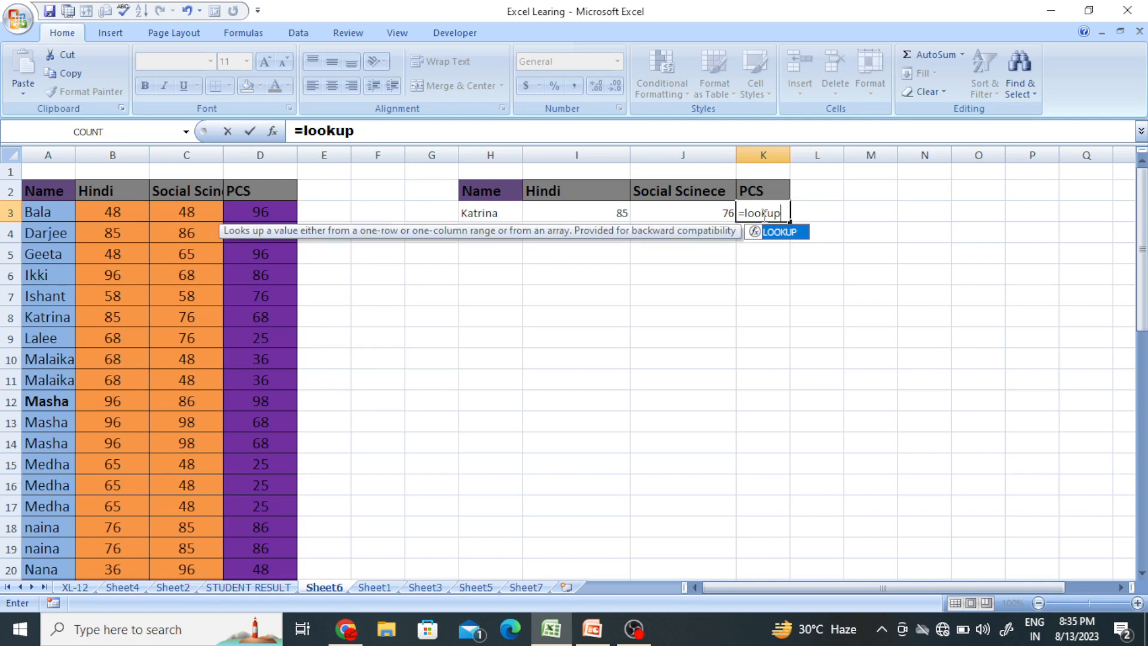
text(()
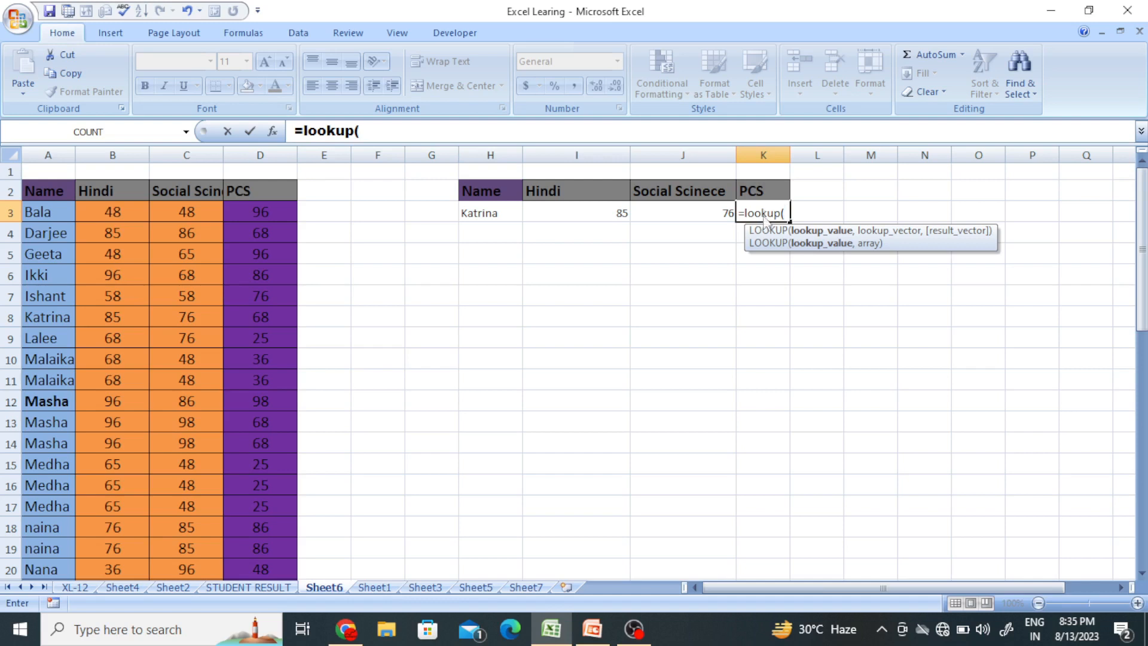
click(483, 213)
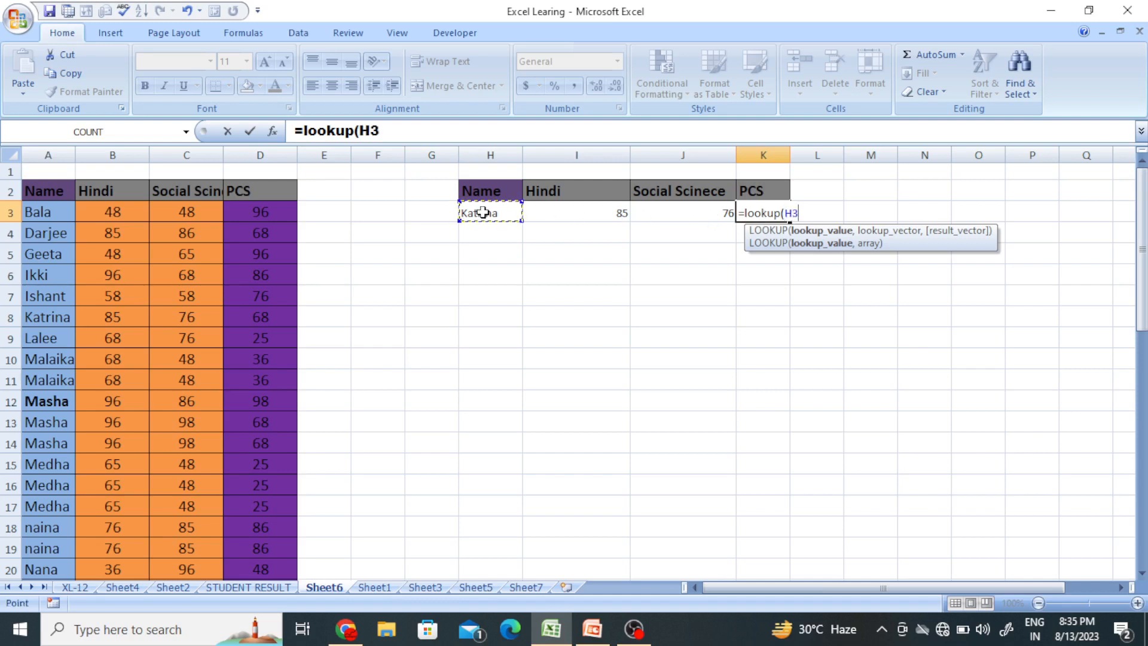
text(,)
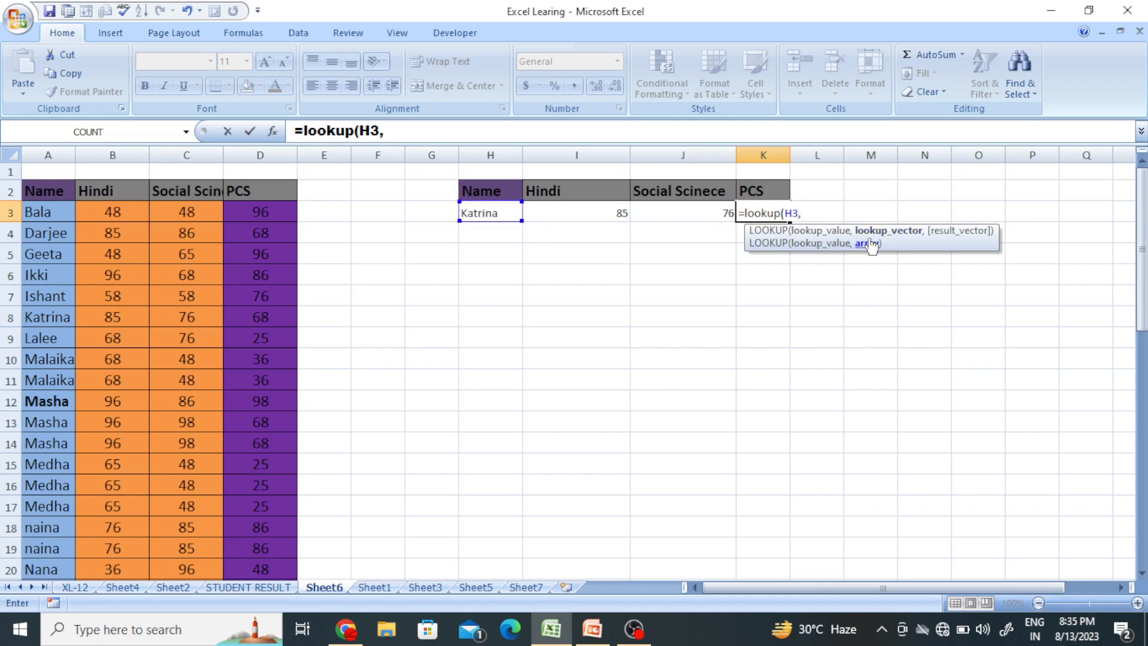
Complete the K3 LOOKUP formula with A3:D46 as the lookup vector and the PCS marks D3:D46 as the result vector.
drag(40, 214, 269, 551)
scroll(200, 398, up, 9)
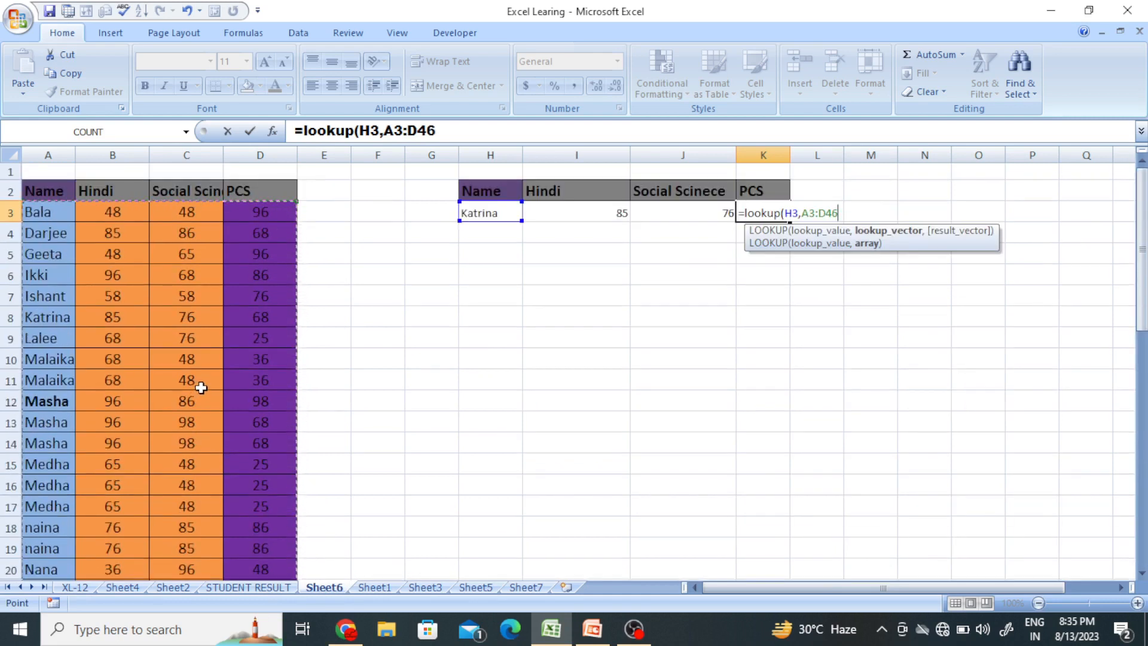
text(,)
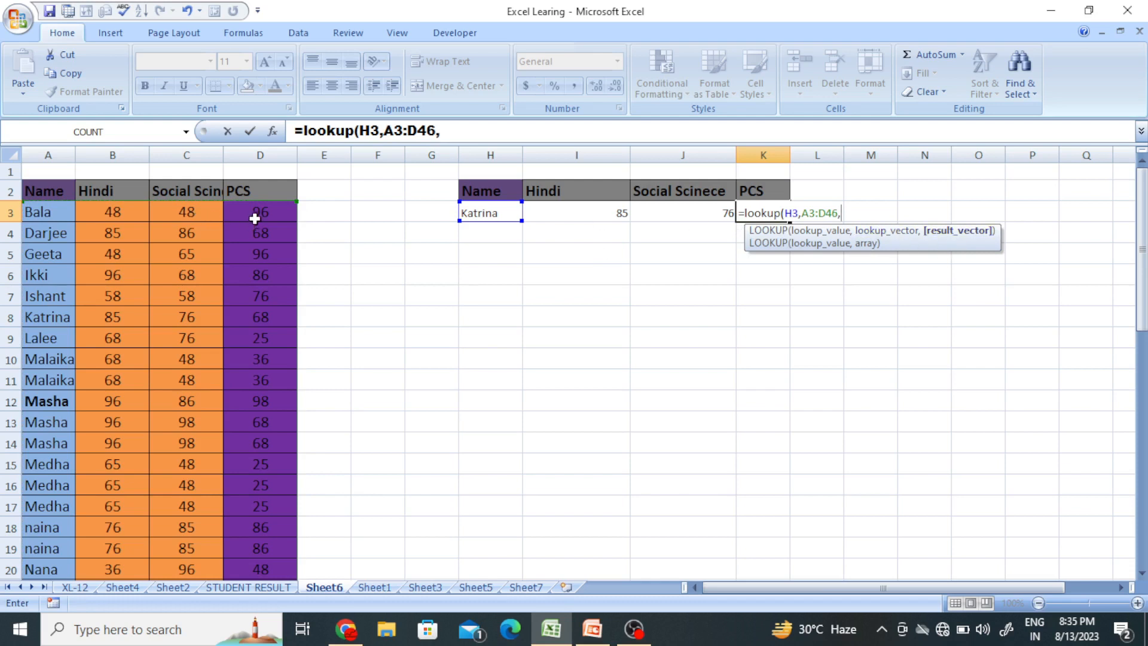
drag(251, 212, 268, 552)
scroll(297, 327, up, 9)
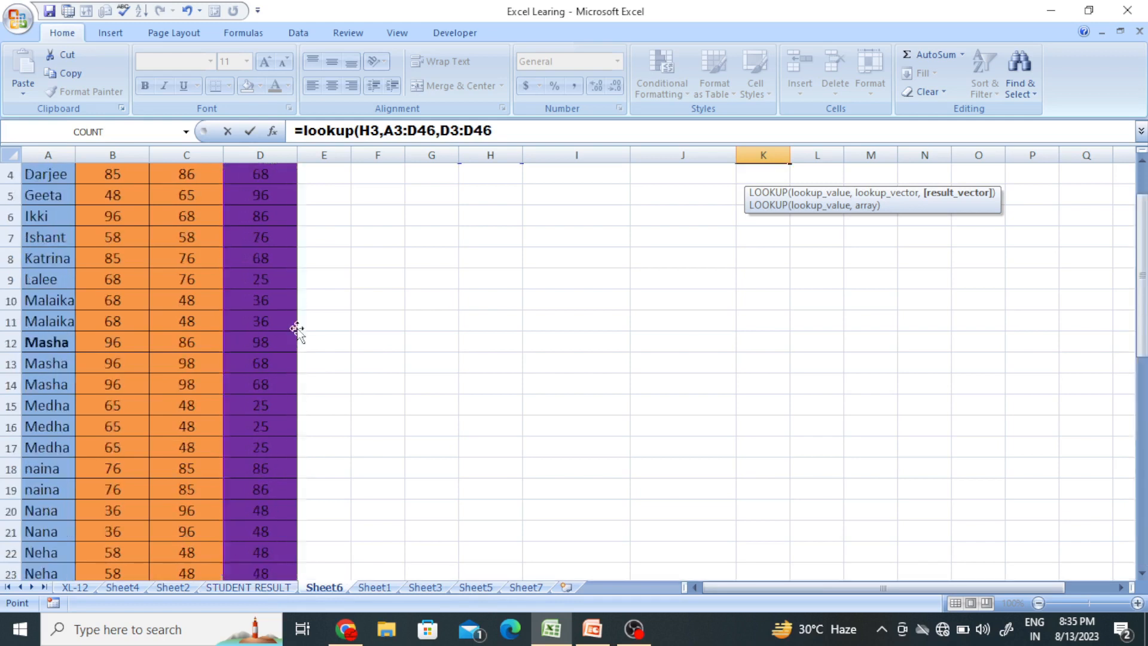
key(Return)
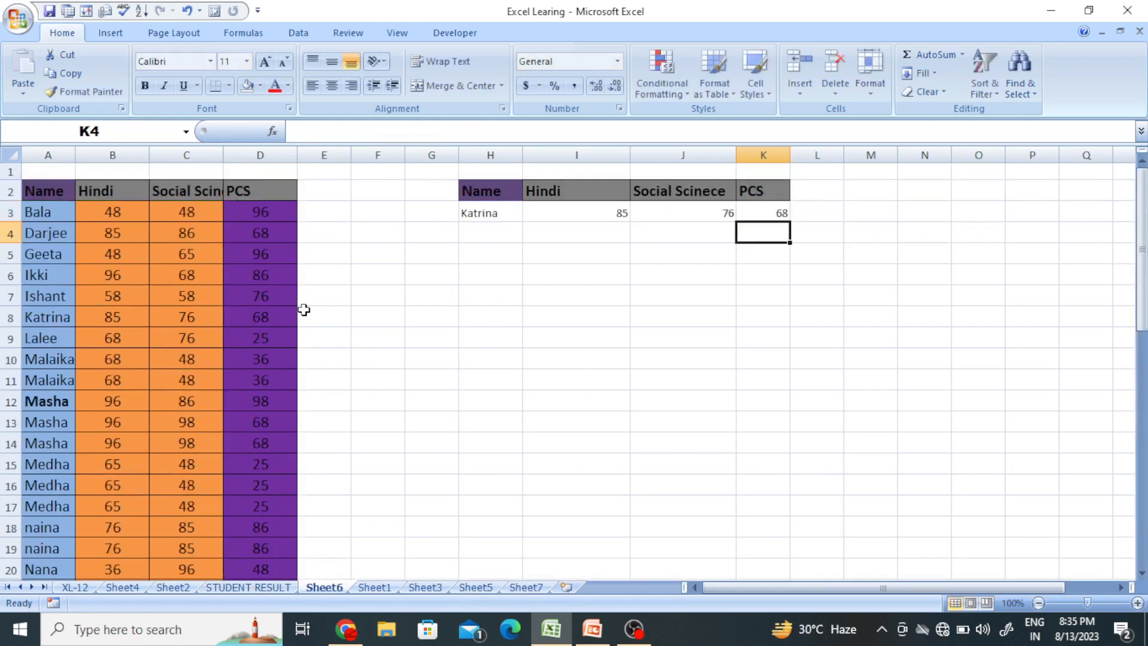
Highlight the looked-up student's source record in A8:D8 with a yellow fill.
click(774, 385)
drag(479, 220, 749, 213)
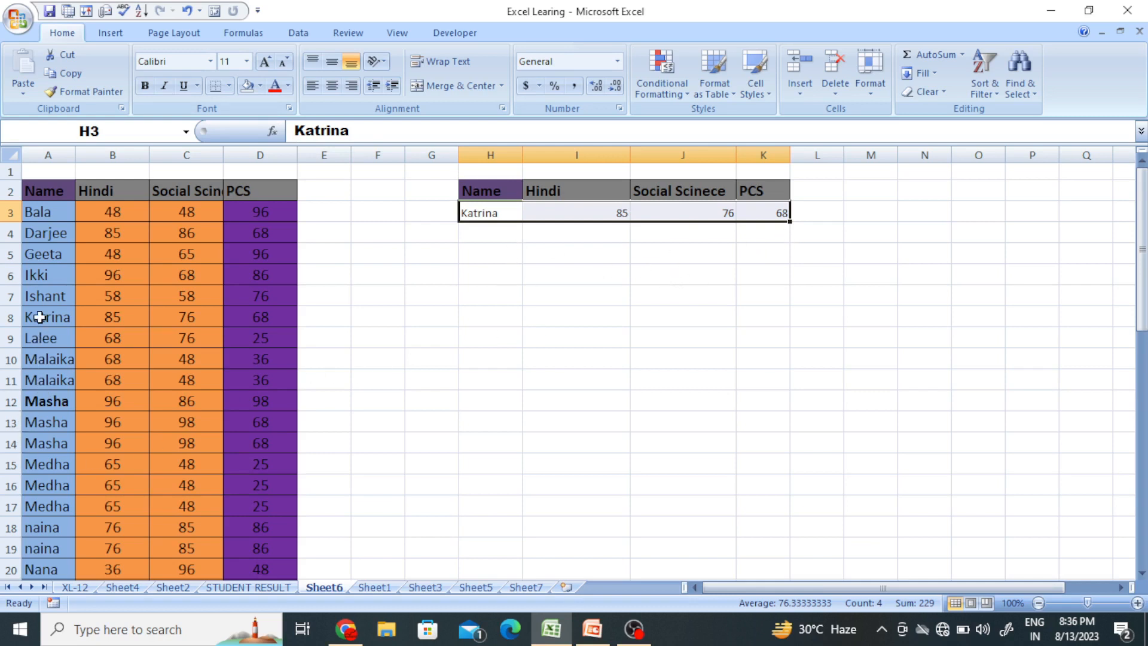
drag(38, 321, 264, 311)
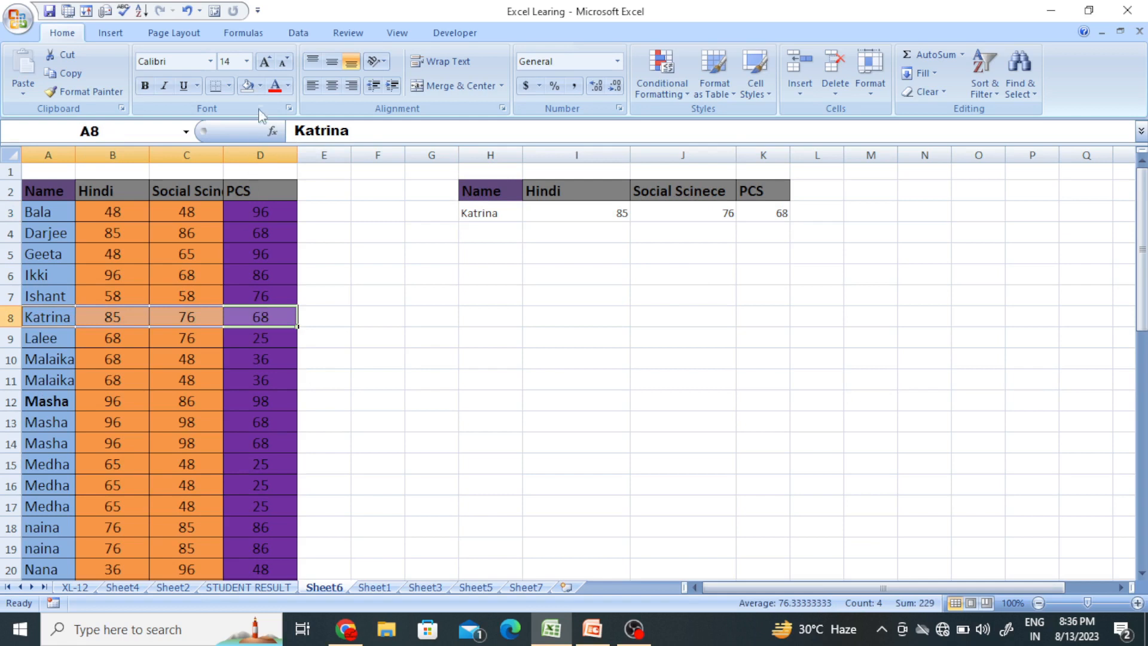
click(261, 87)
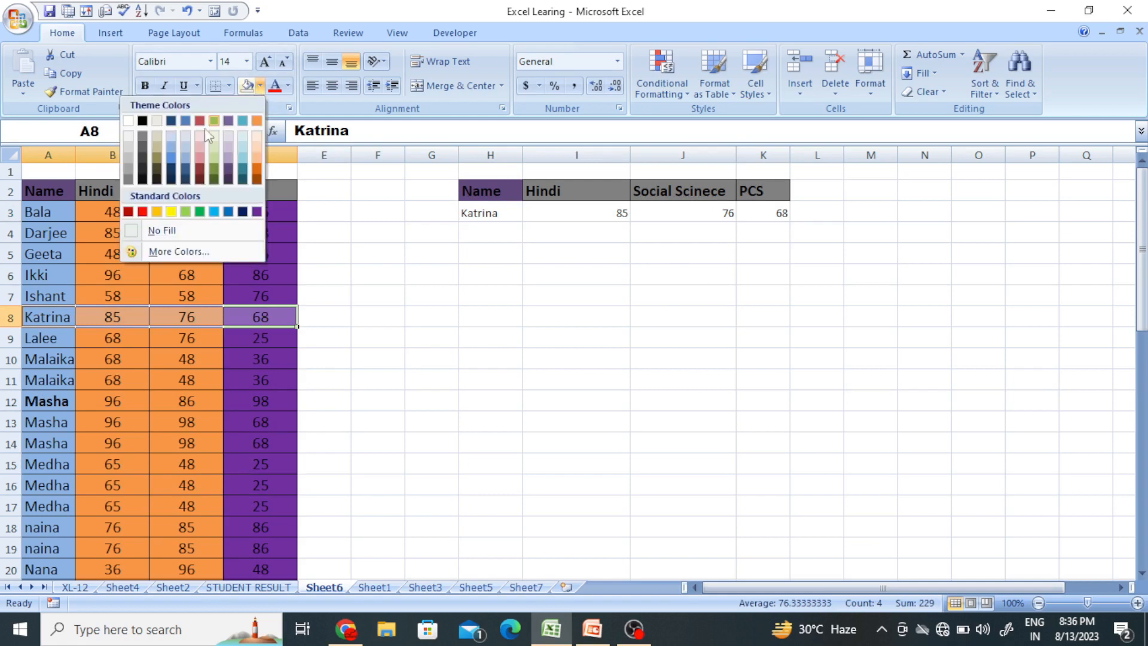
click(171, 213)
click(415, 418)
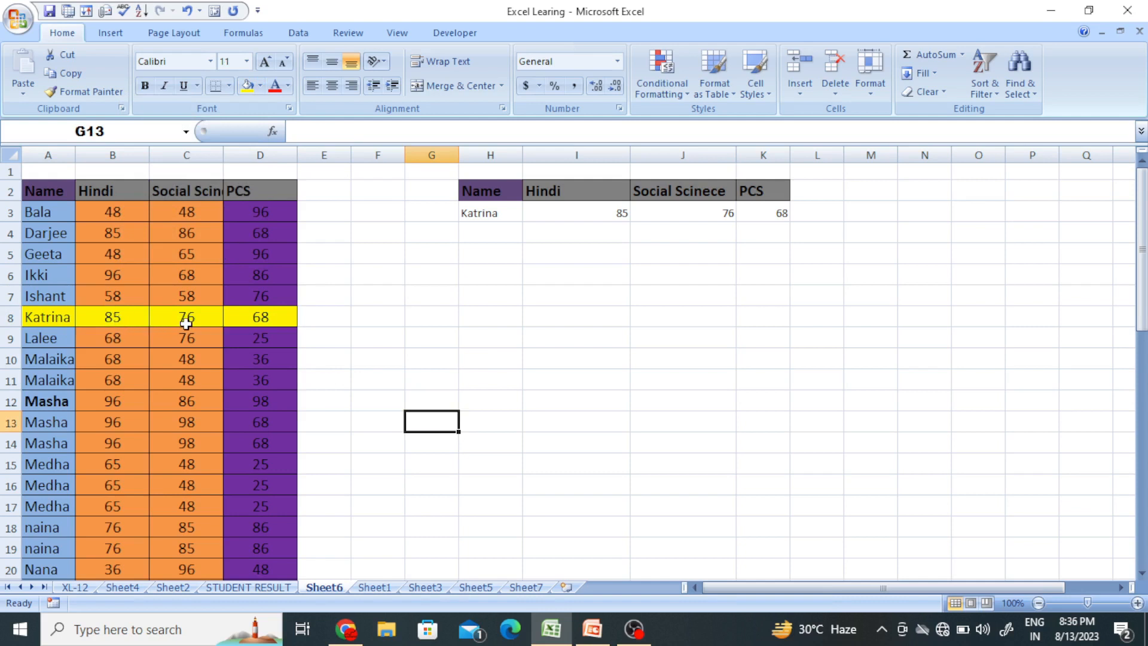
Compare the lookup table's cells H3:K3 with the highlighted source record and look through the full student list.
click(257, 320)
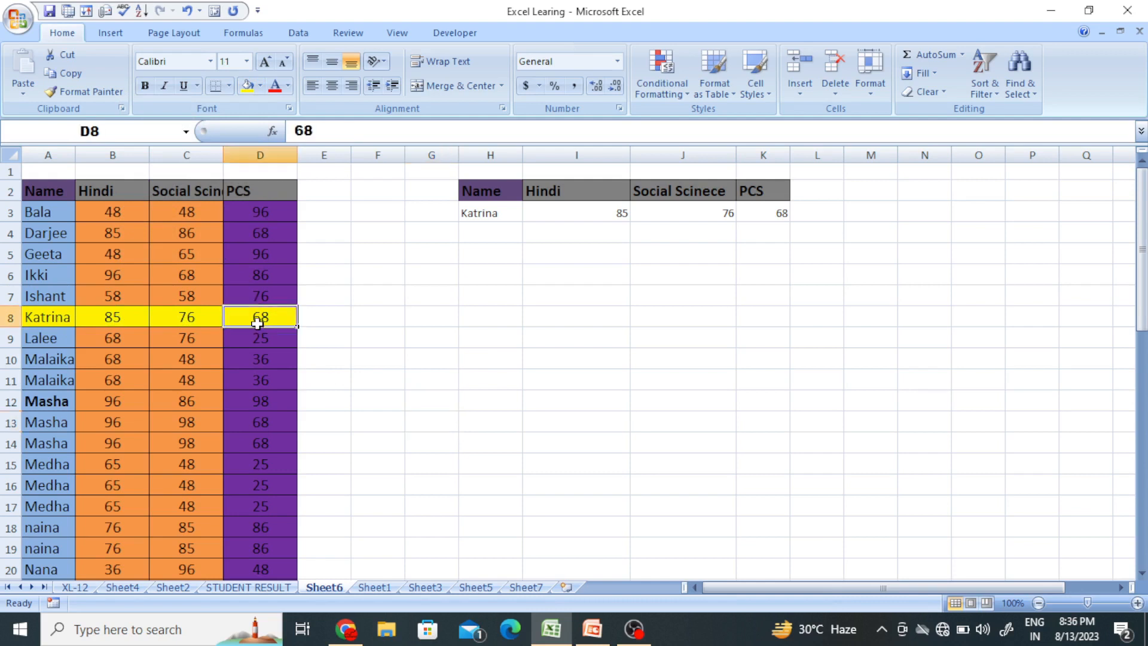
click(479, 213)
click(561, 209)
click(675, 213)
click(771, 213)
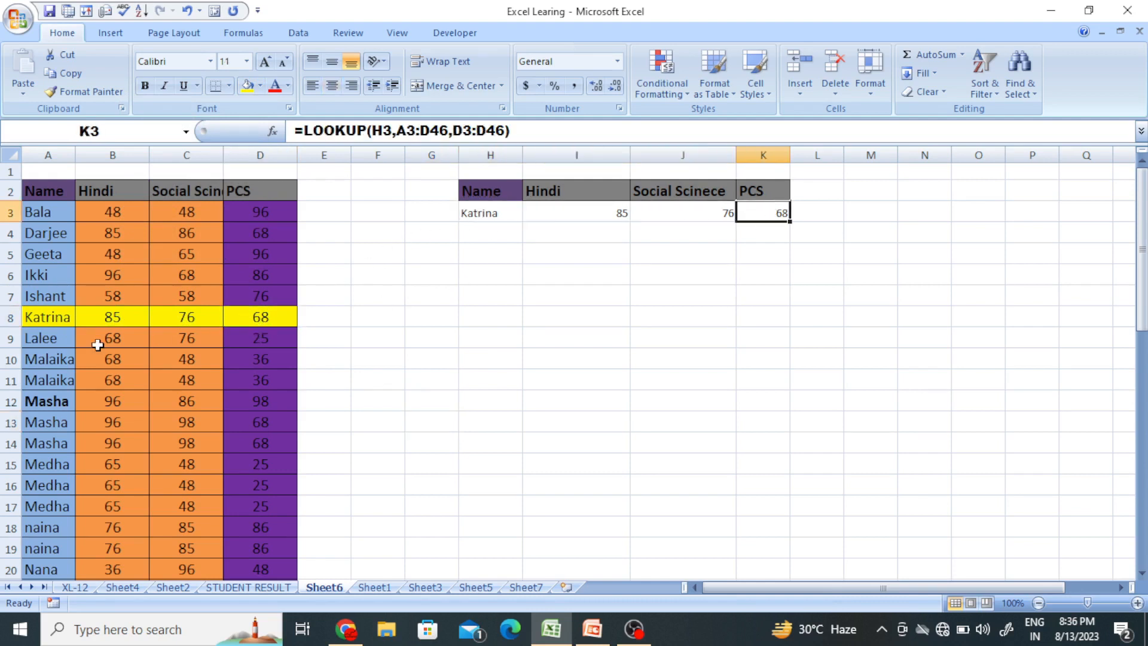
scroll(94, 341, down, 11)
scroll(113, 359, up, 11)
scroll(54, 509, down, 7)
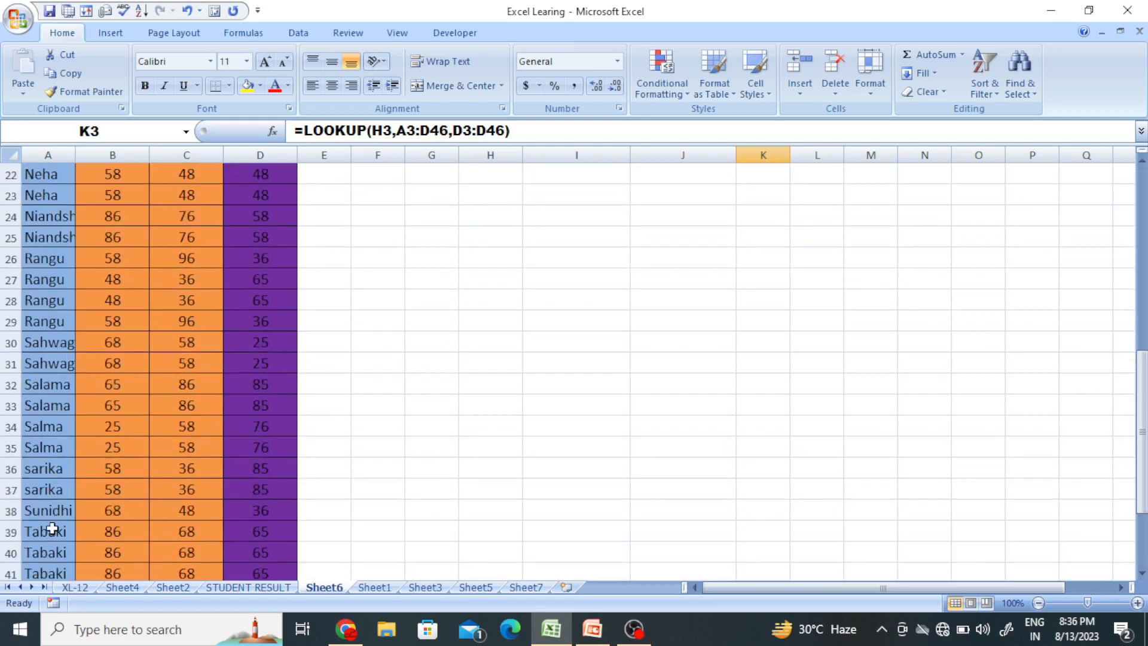
scroll(74, 487, up, 7)
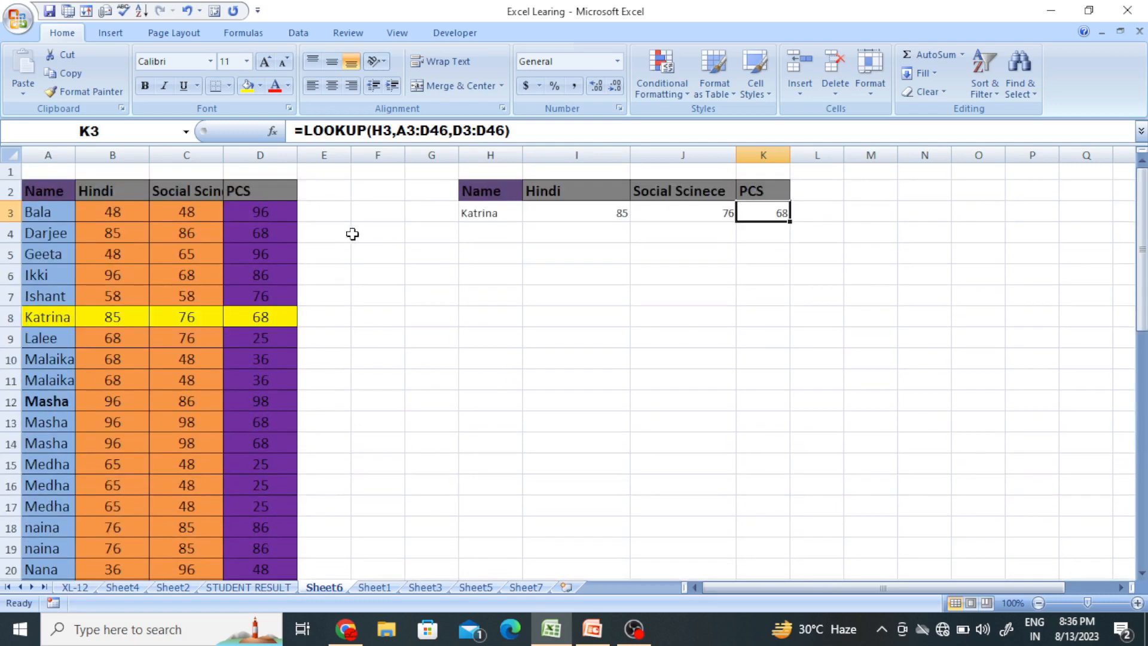
Replace the lookup name in H3 with the student name listed in A36:A37.
click(486, 210)
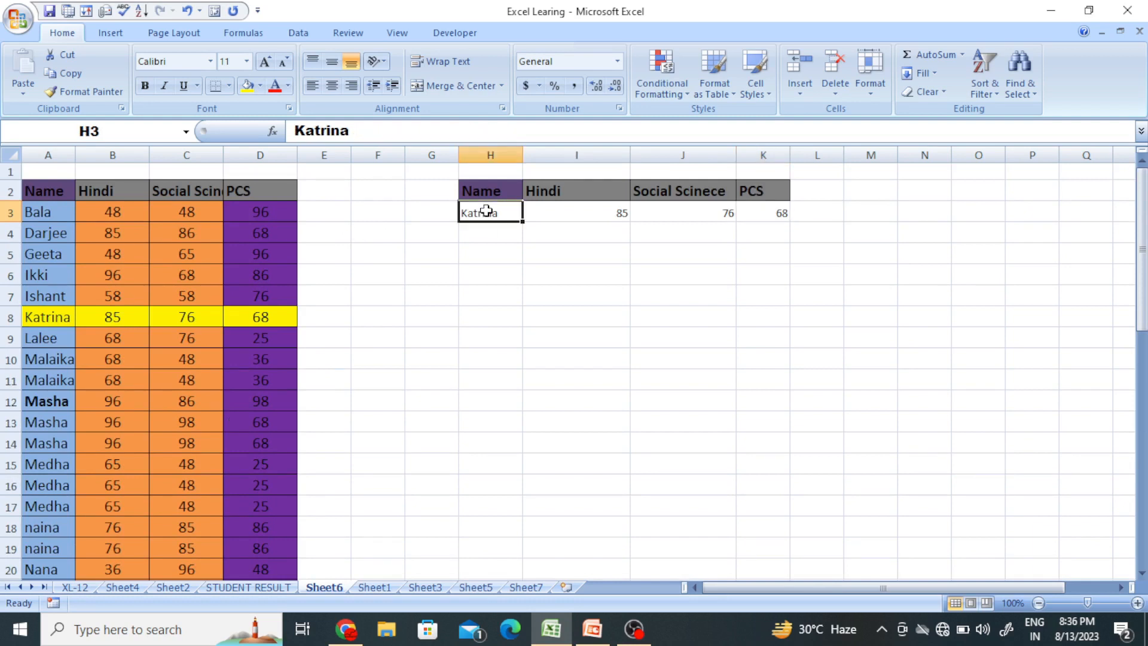
text(Sa)
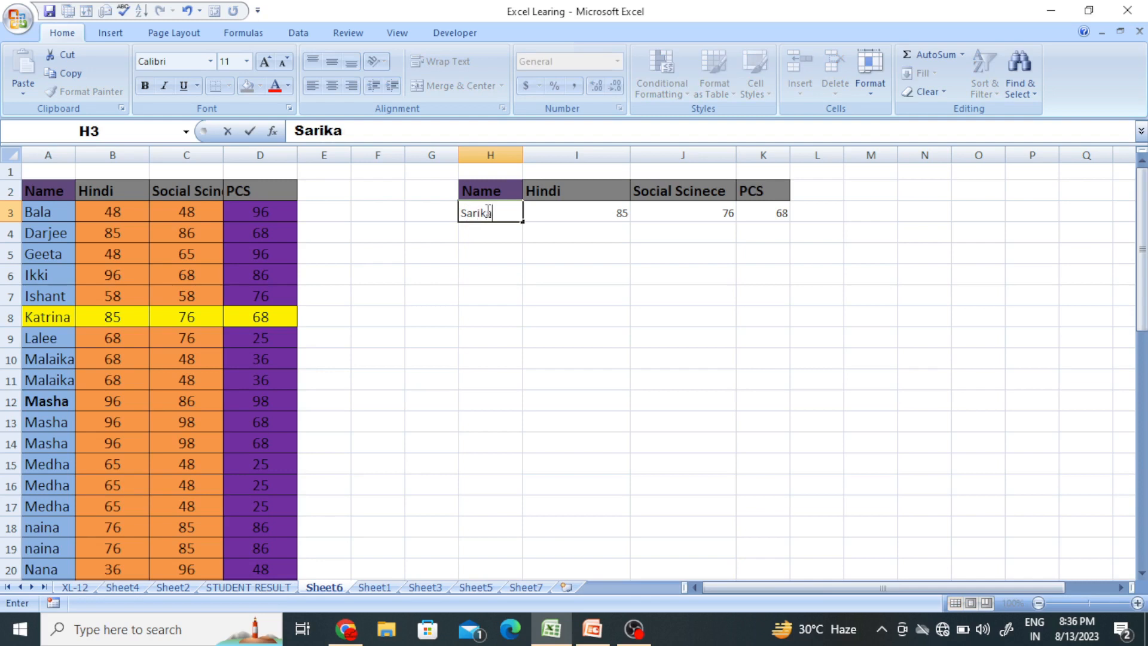
key(Return)
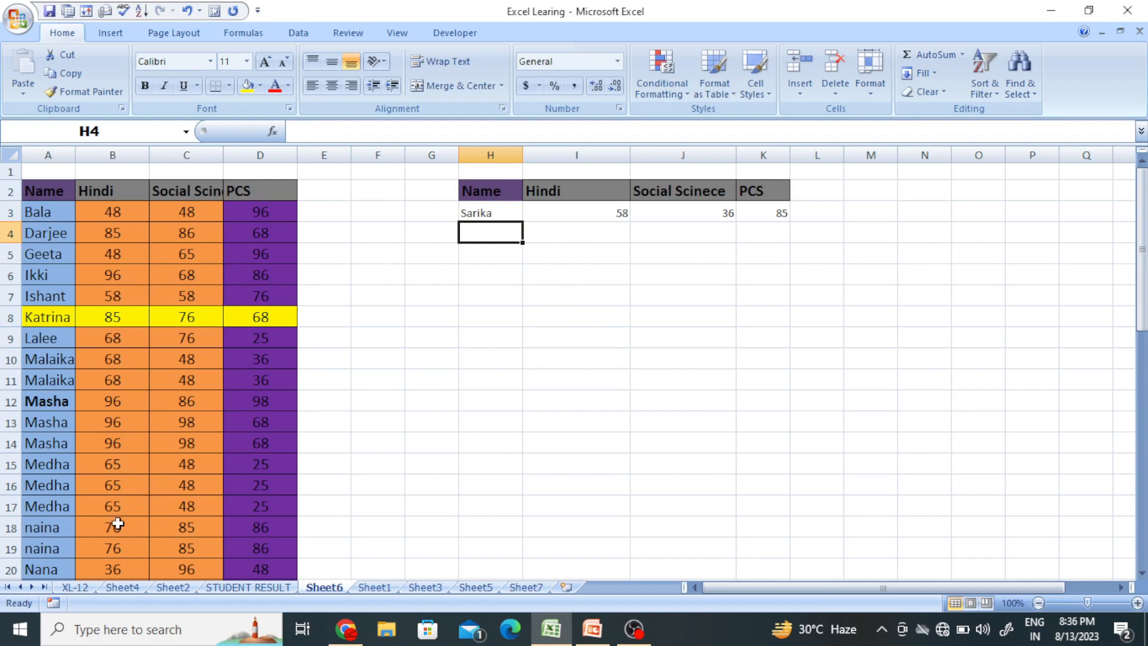
Find the looked-up student's source record in the list and highlight A37:D37 with a yellow fill.
scroll(106, 496, down, 1)
scroll(106, 497, down, 2)
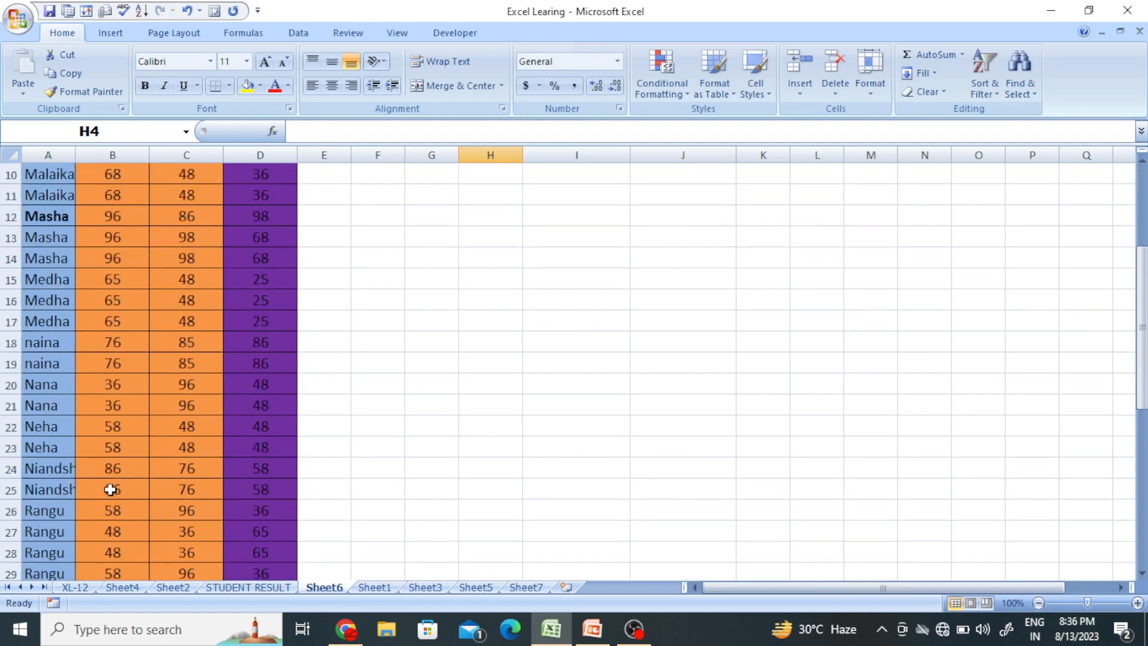
scroll(111, 489, down, 6)
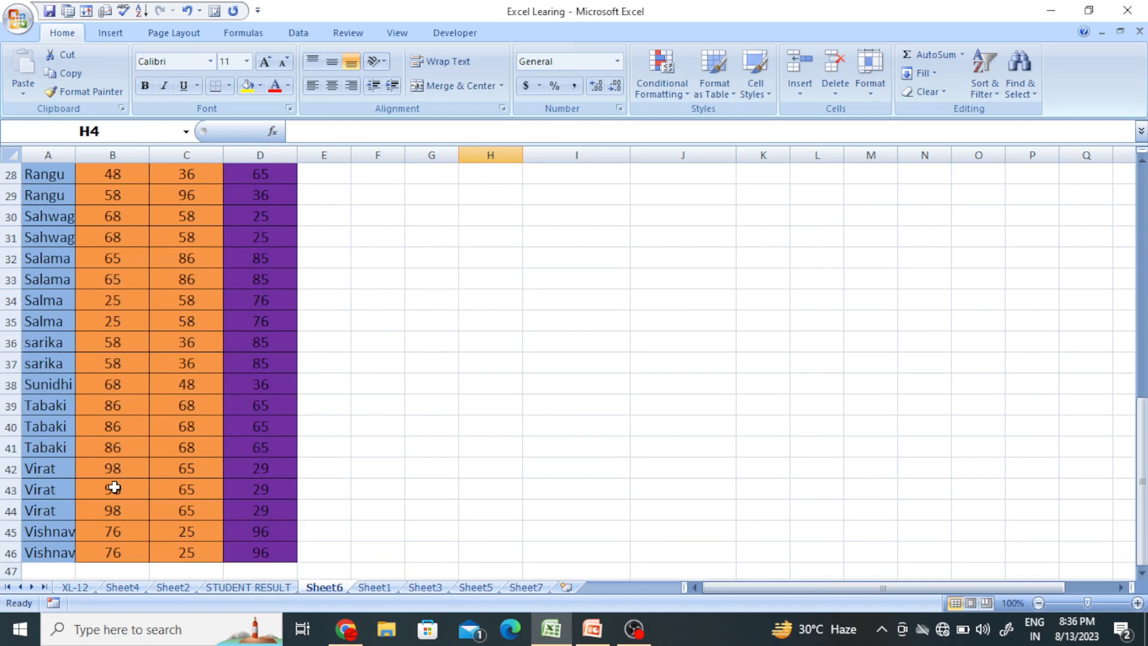
drag(27, 363, 259, 363)
click(248, 87)
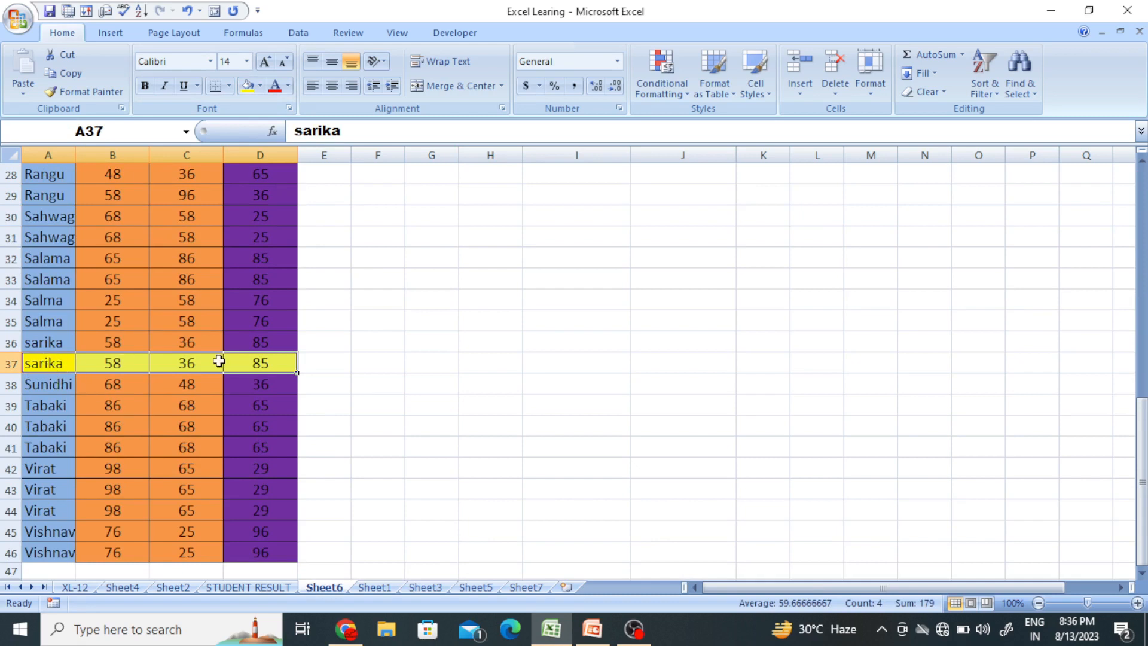
Copy the highlighted record A37:D37 to H5:K5 and compare its marks with the lookup results in row 3.
right_click(263, 363)
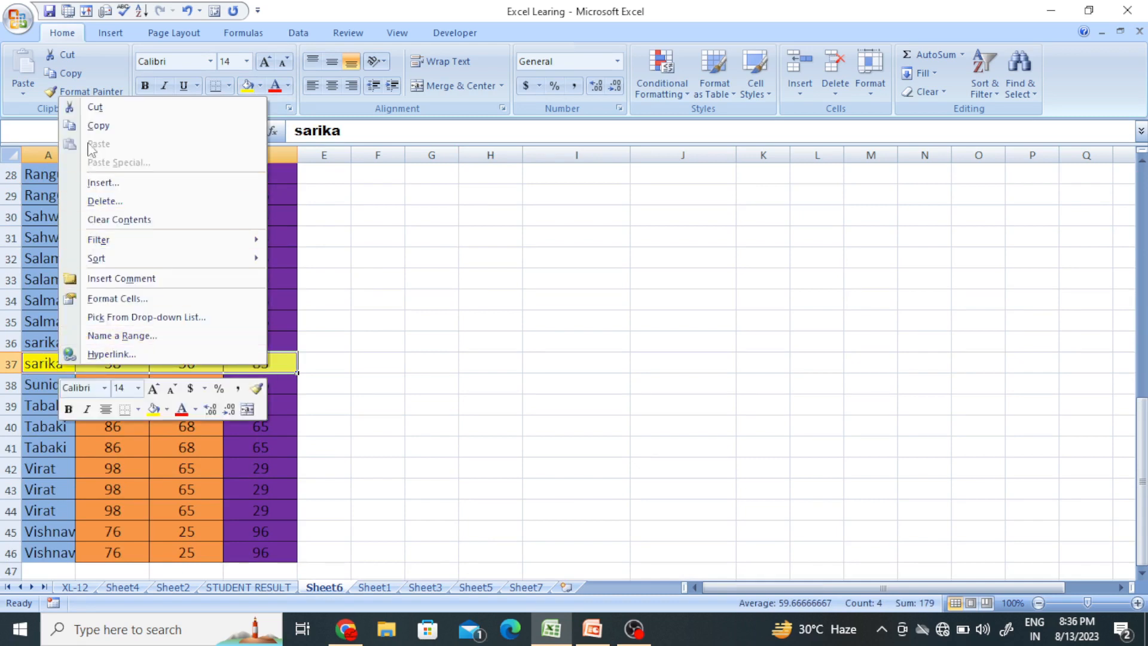
click(98, 126)
scroll(375, 416, up, 9)
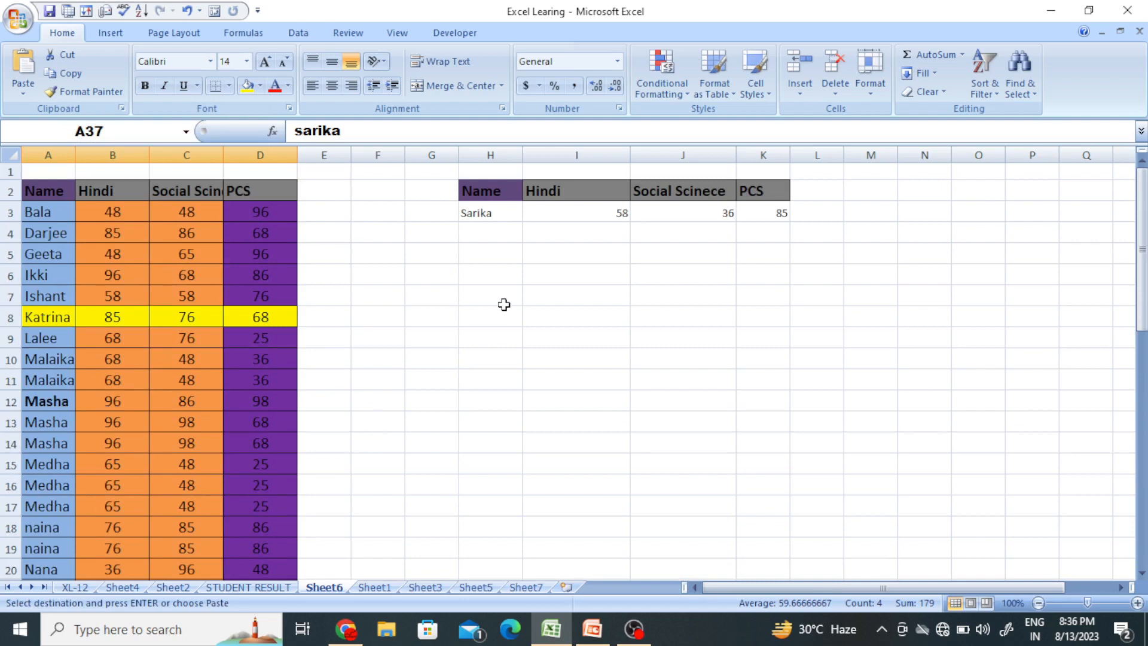
click(490, 256)
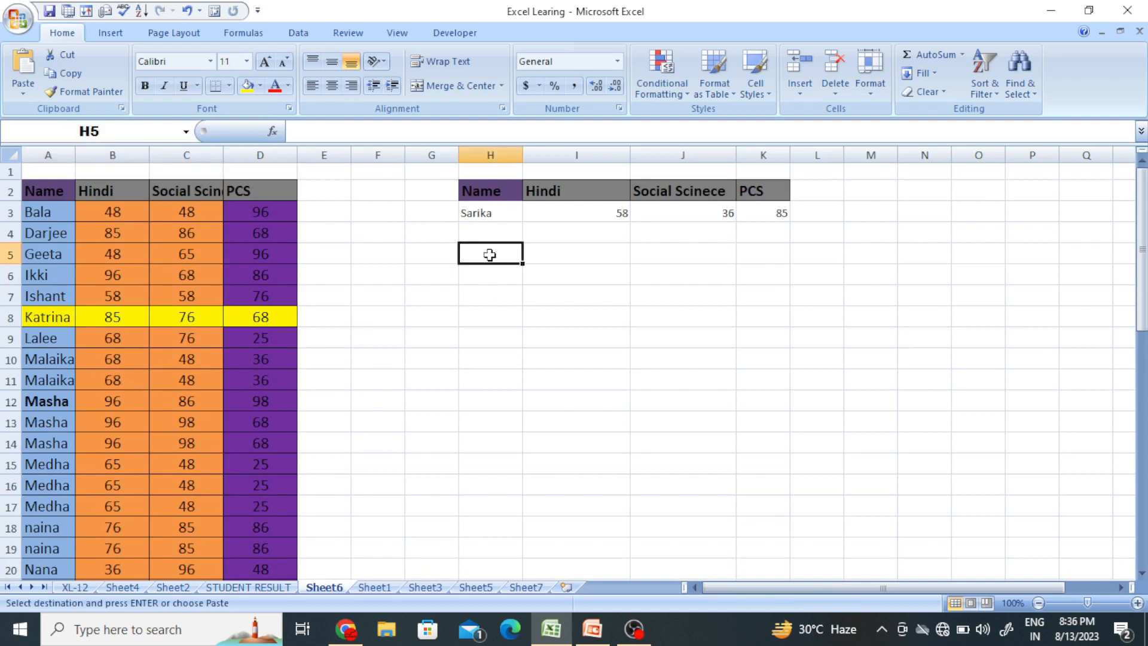
key(ctrl+v)
click(579, 253)
click(606, 217)
click(691, 250)
click(759, 216)
click(773, 272)
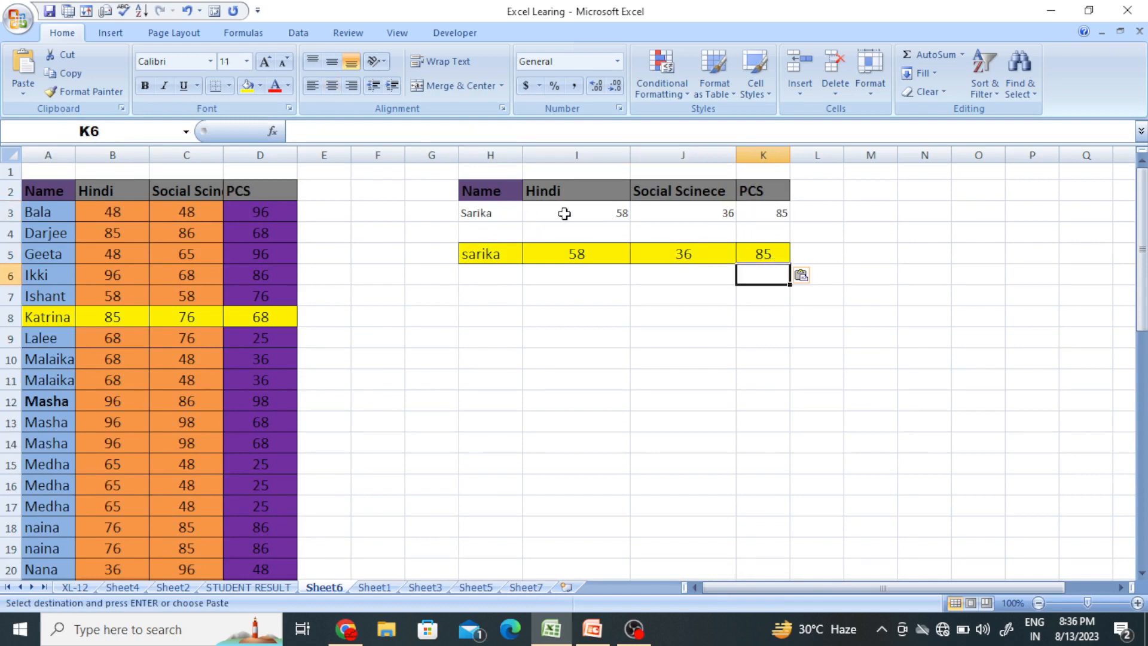
Center the looked-up marks in I3:K3 horizontally.
drag(525, 209, 757, 218)
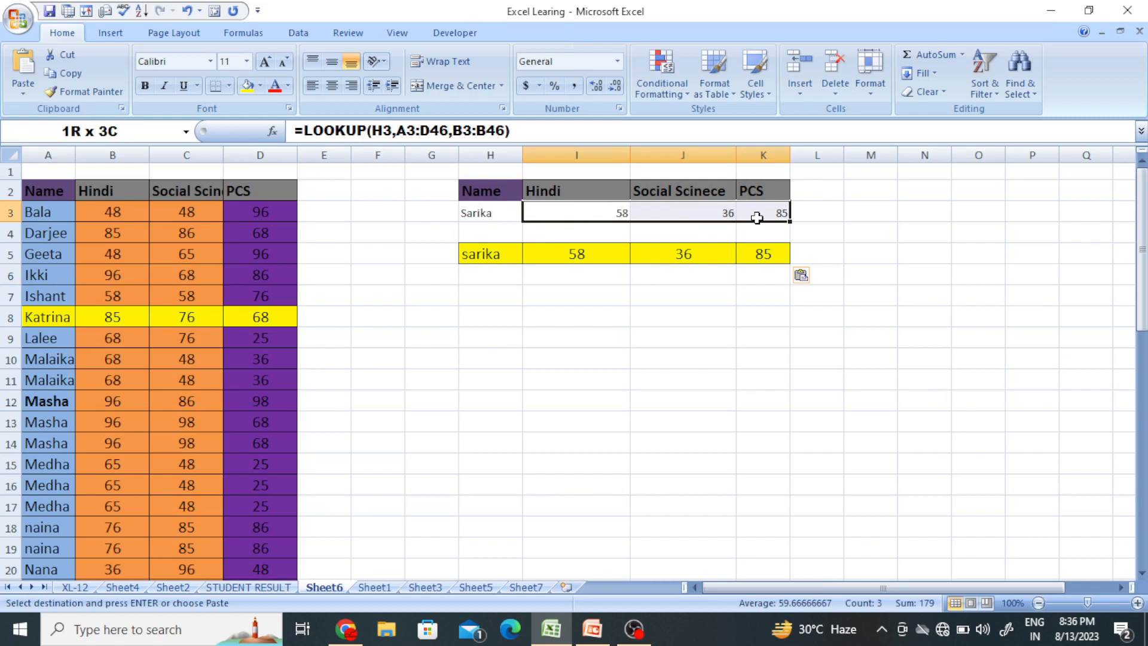
click(332, 85)
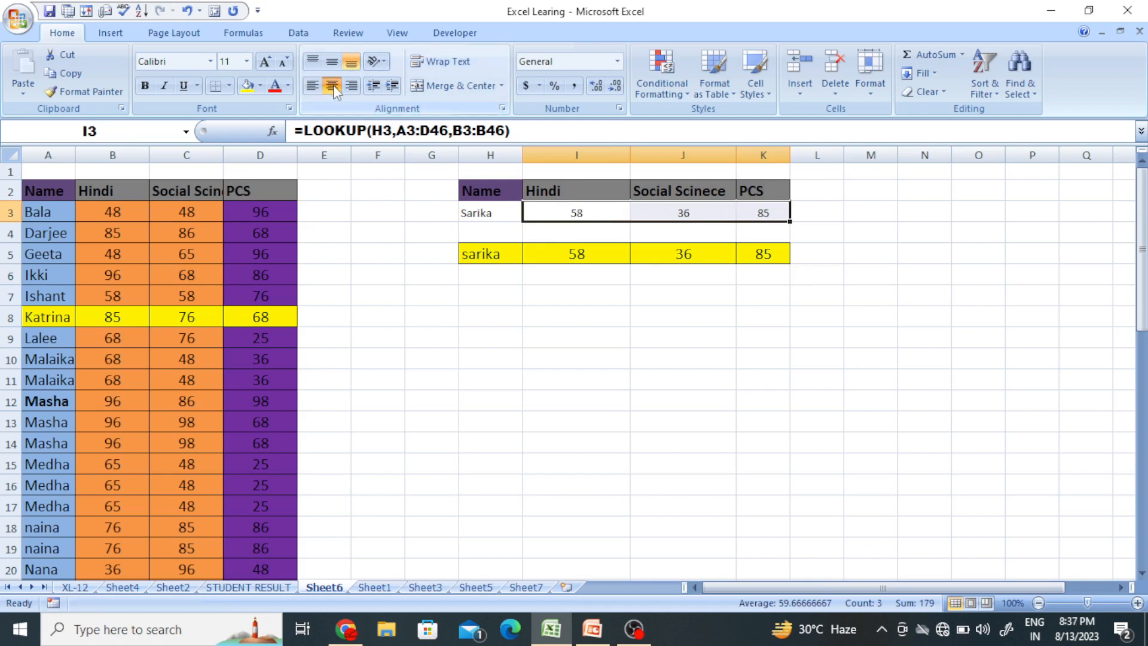
click(732, 405)
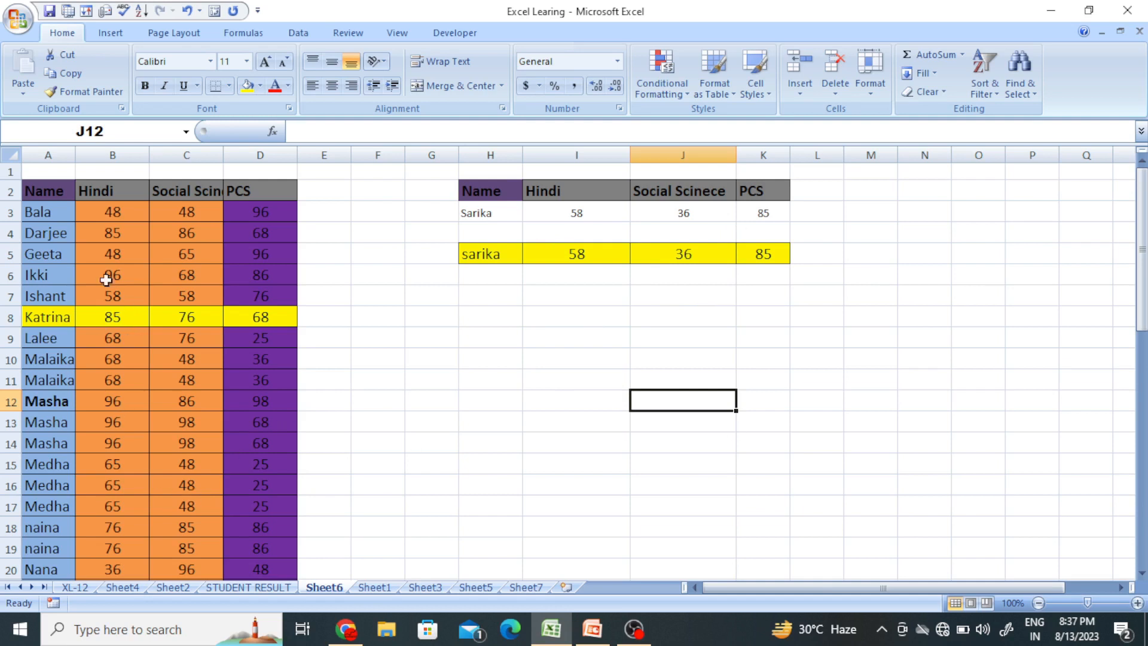
Test another record by replacing the lookup name in H3 with the student name listed in A5.
click(499, 216)
text(Geeta)
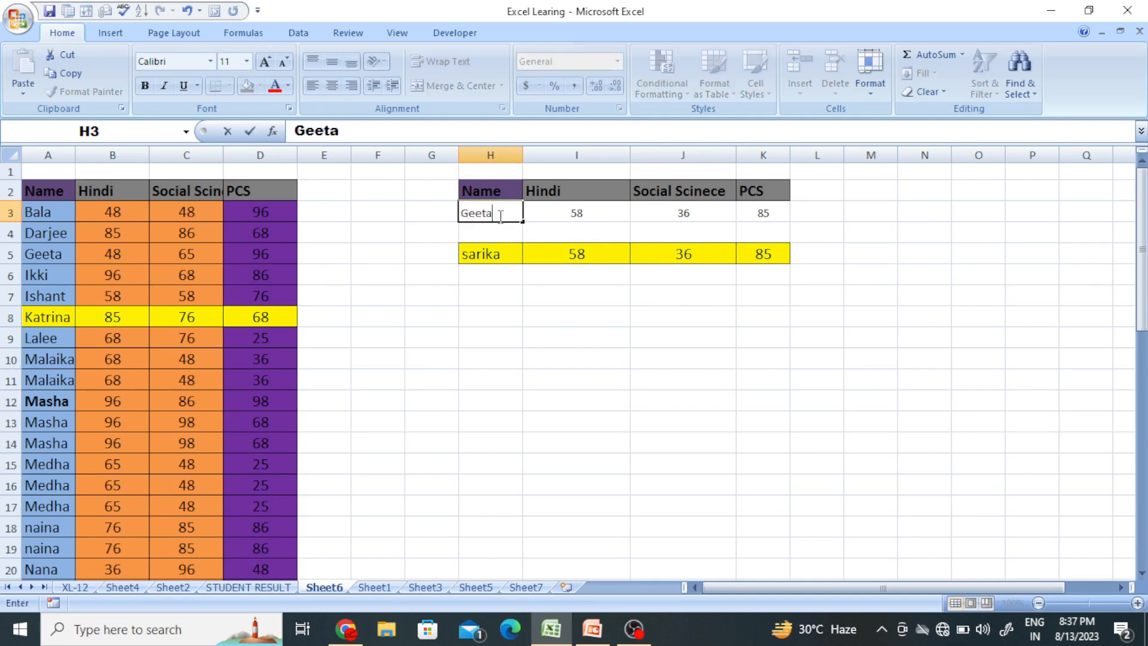
key(Return)
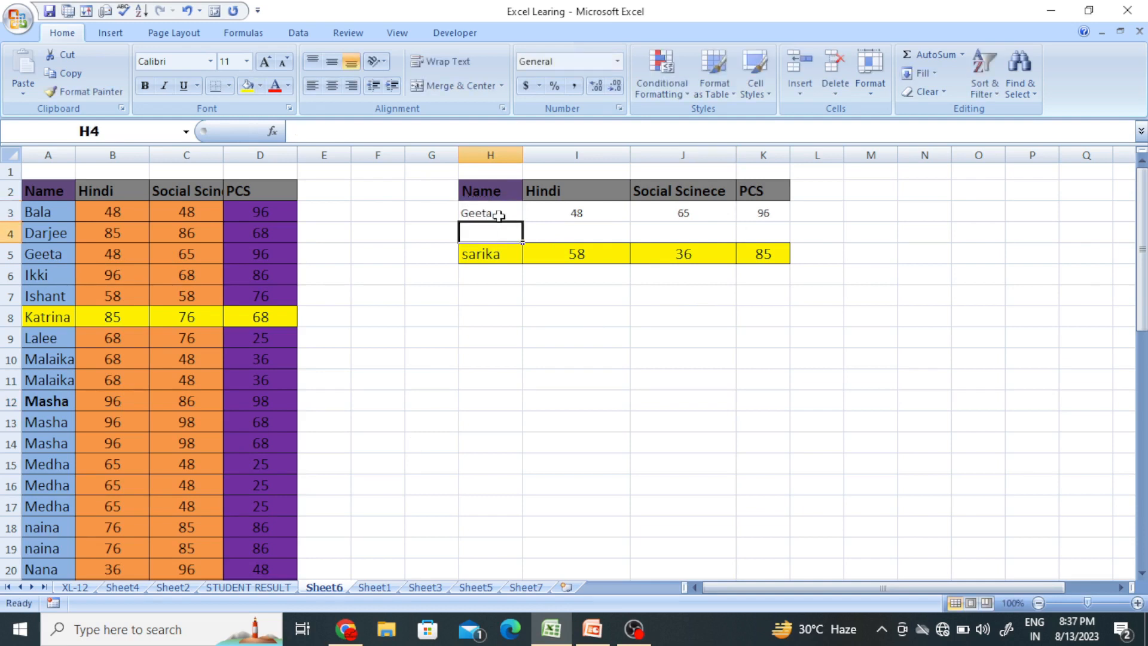
click(596, 337)
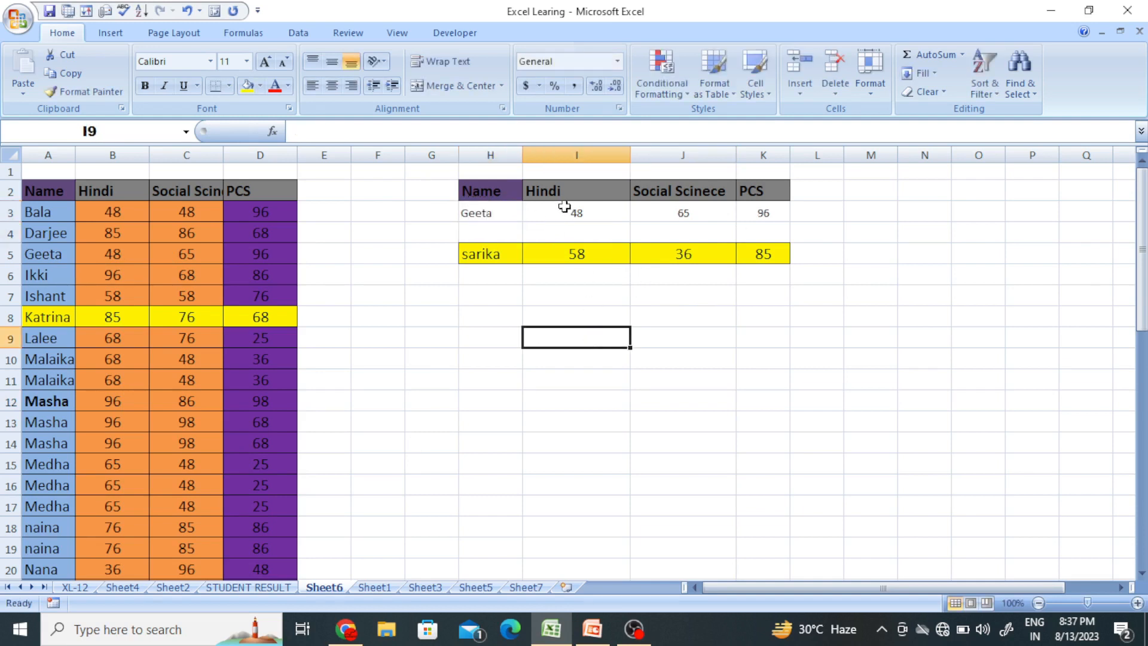
Highlight the matching source record in A5:D5 with a yellow fill and compare it with the lookup results.
drag(54, 254, 254, 256)
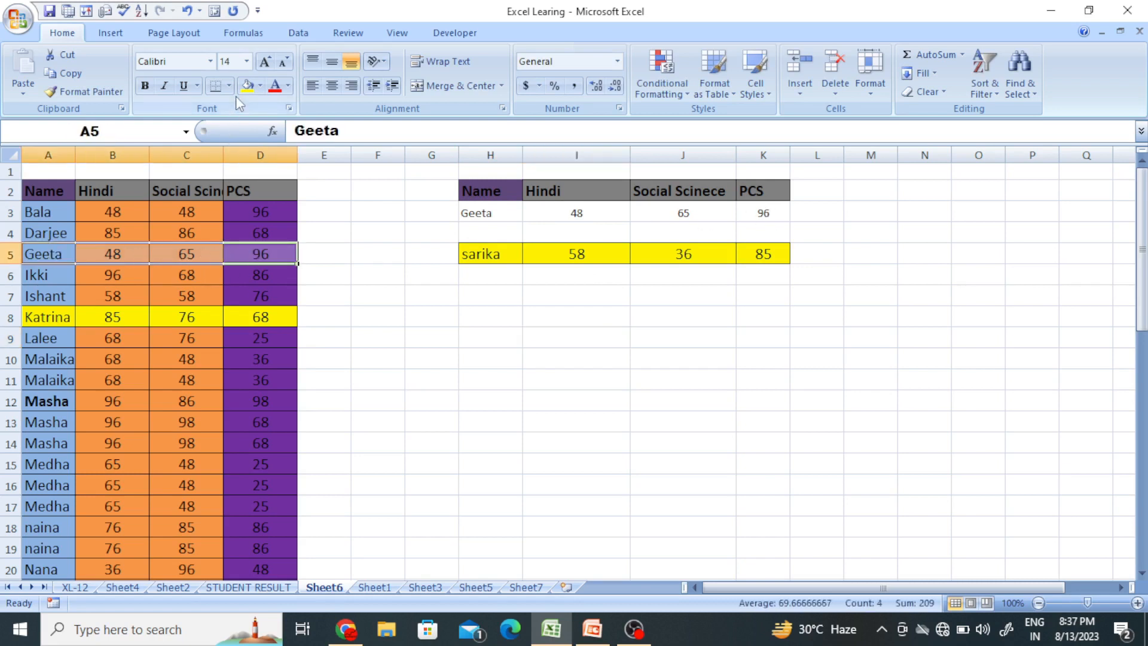
click(247, 86)
click(175, 309)
drag(51, 256, 238, 254)
click(371, 275)
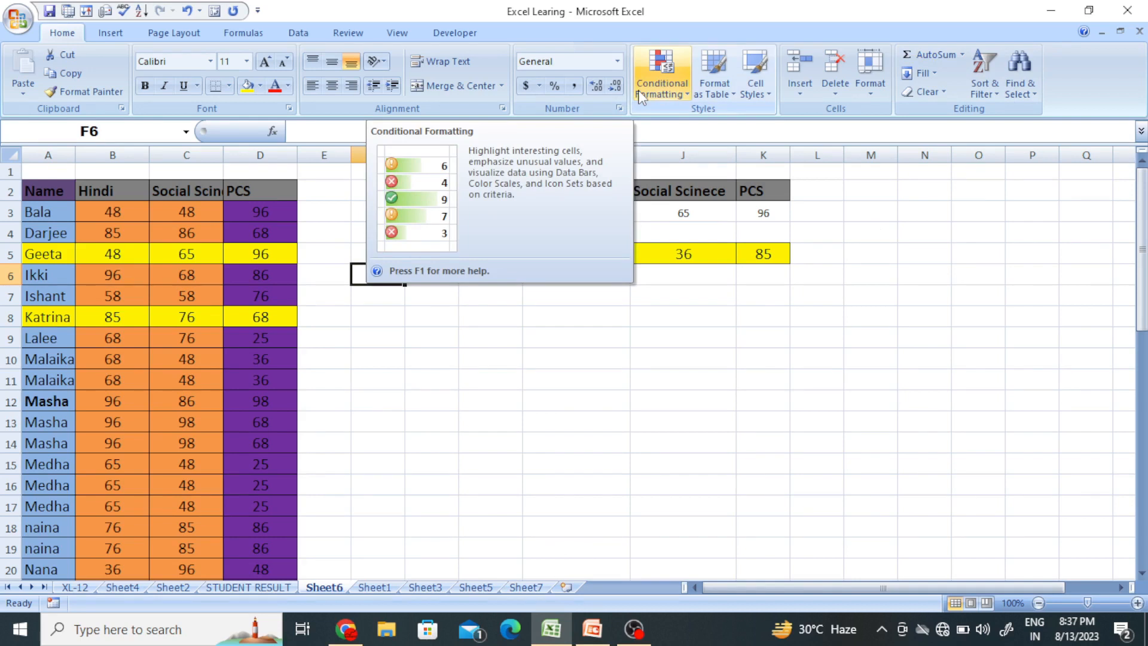
click(745, 359)
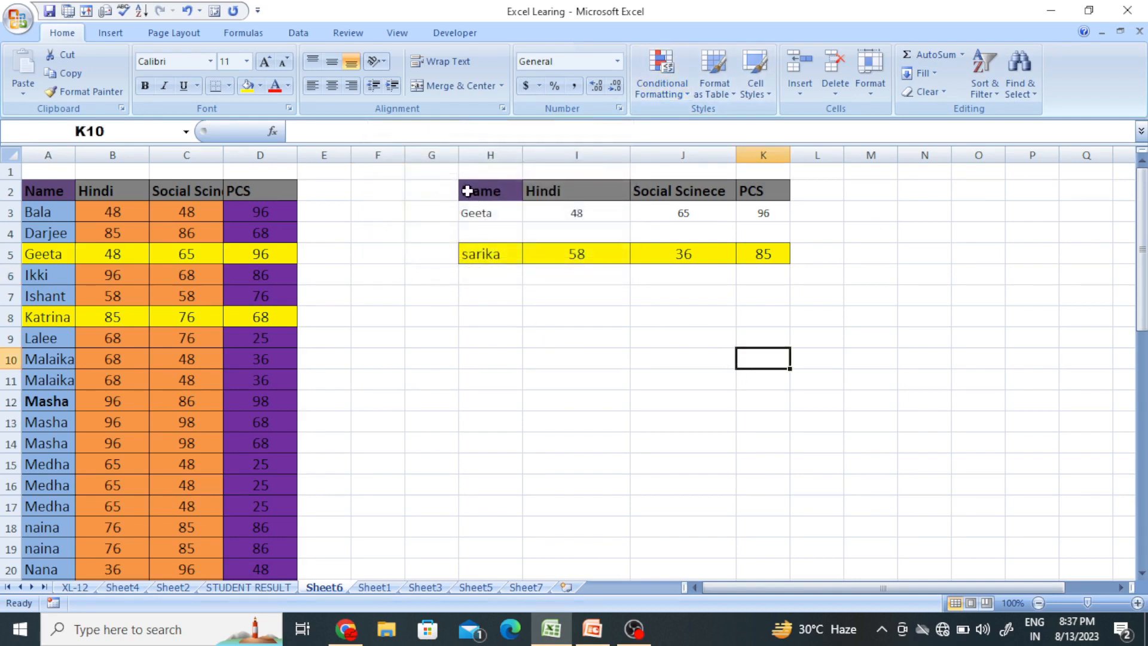
scroll(177, 378, down, 5)
scroll(180, 377, up, 5)
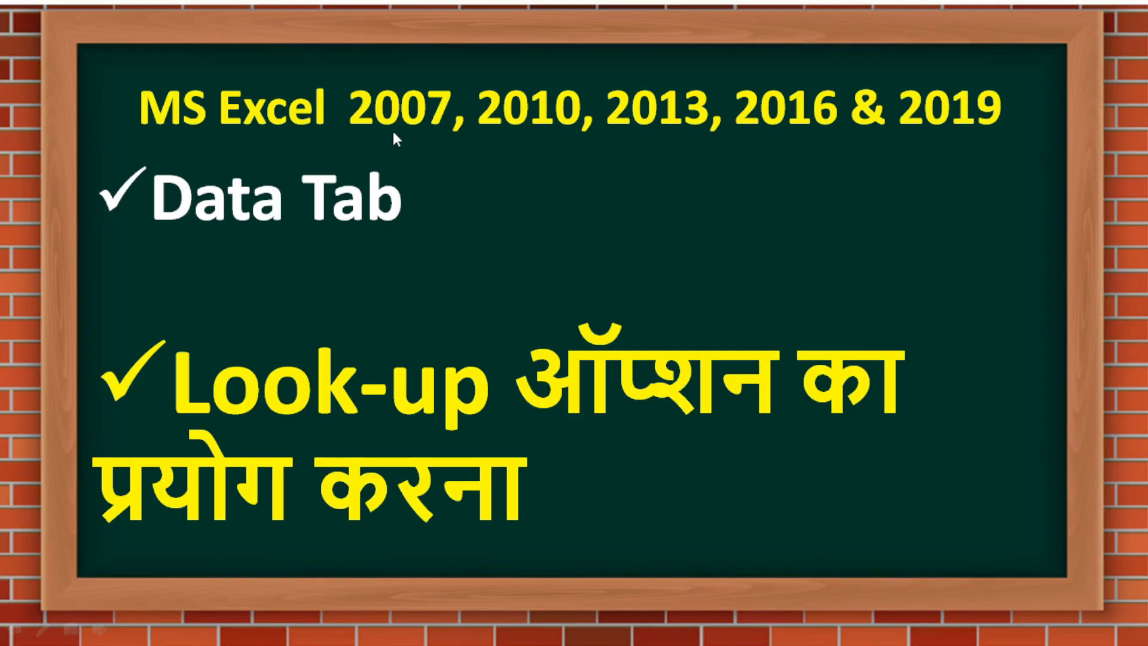